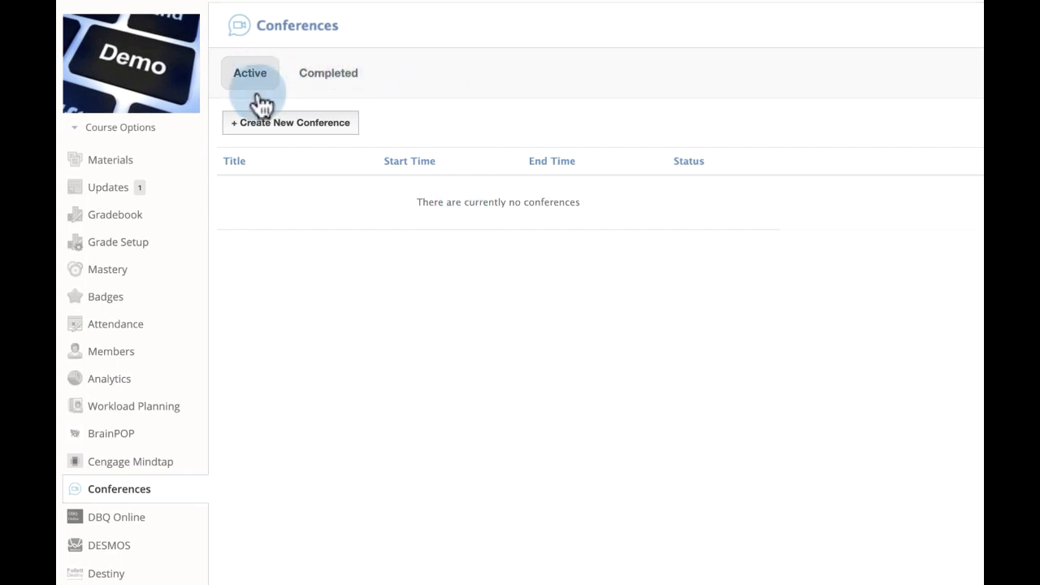
# Review the course's completed conferences and return to the active ones.
pyautogui.click(312, 85)
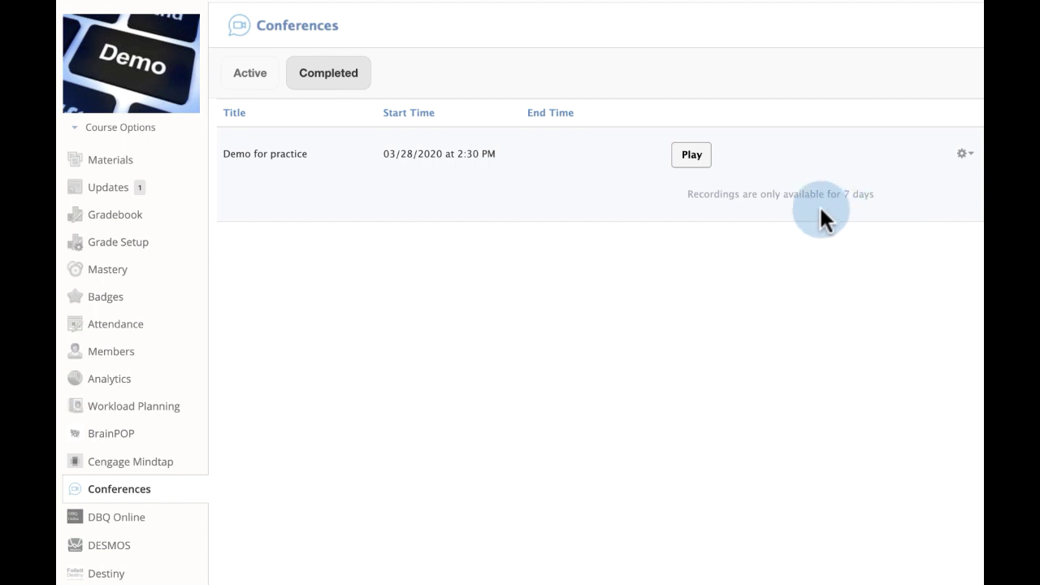
pyautogui.click(248, 81)
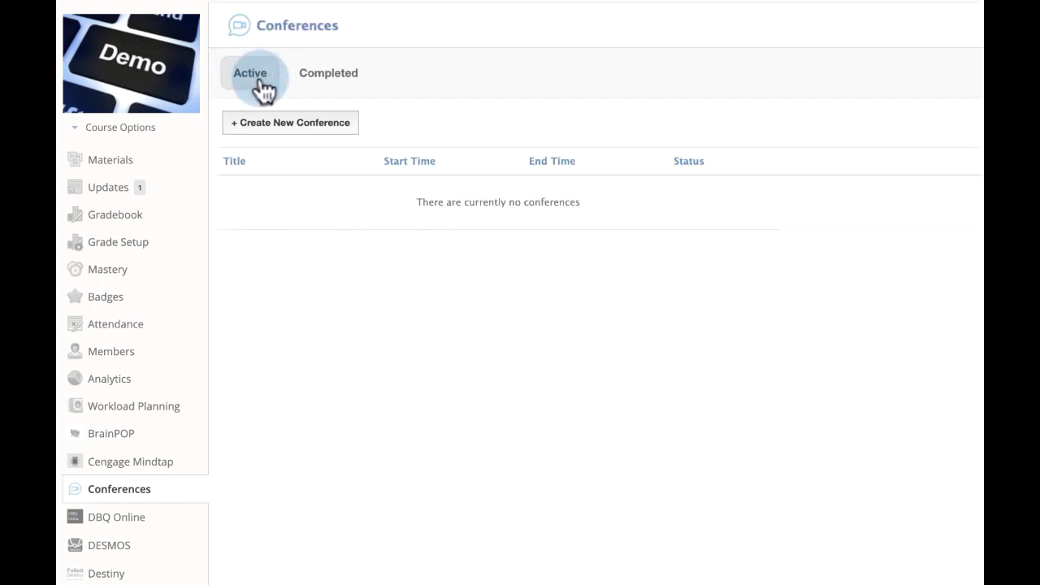
# Start a new conference named "Mon March 30 HTML Lesson" with the start time 03/30/2020 at 2:30 PM.
pyautogui.click(279, 130)
pyautogui.click(532, 198)
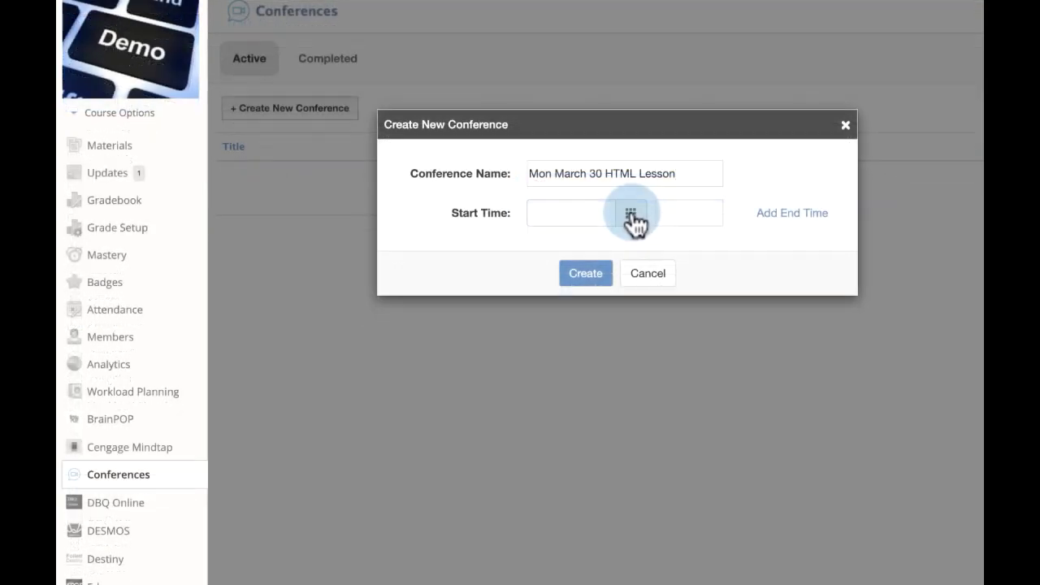
pyautogui.click(632, 215)
pyautogui.click(568, 416)
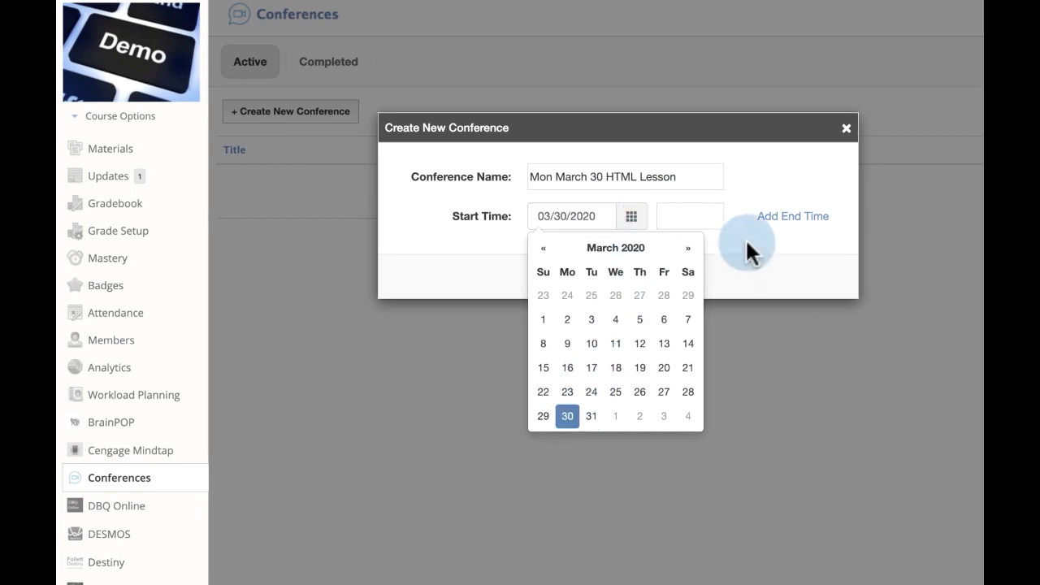
pyautogui.click(691, 221)
pyautogui.click(696, 244)
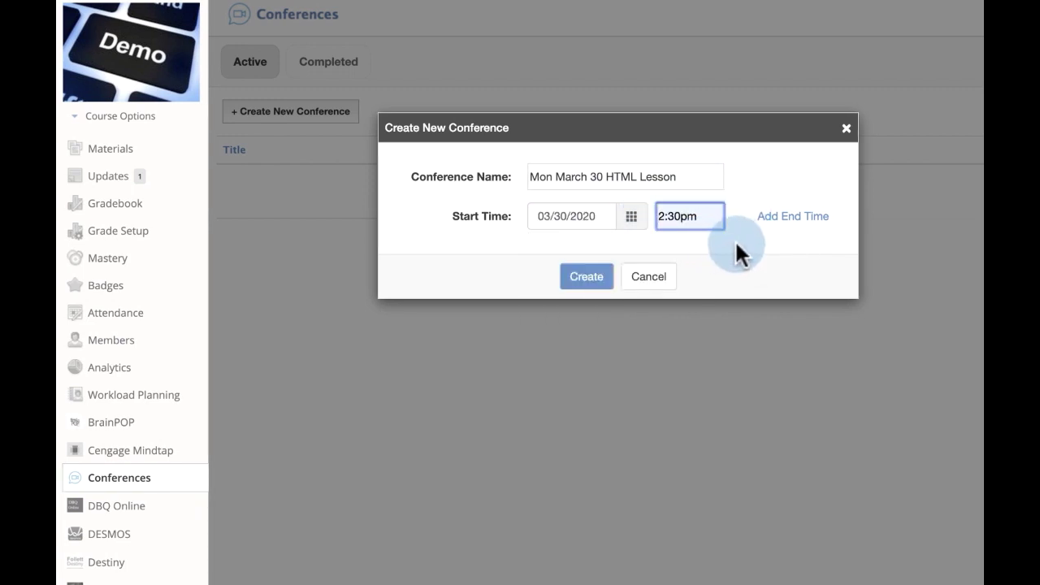
# Add an end time of 03/30/2020 at 3:00 PM and create the conference.
pyautogui.click(779, 223)
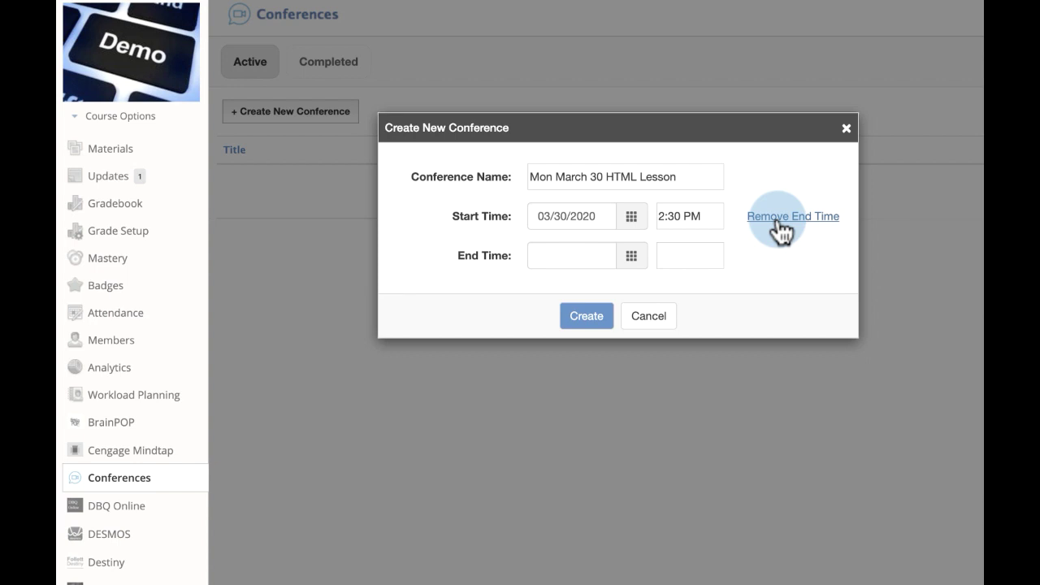
pyautogui.click(632, 256)
pyautogui.click(571, 460)
pyautogui.click(690, 258)
pyautogui.write('3:00 PM')
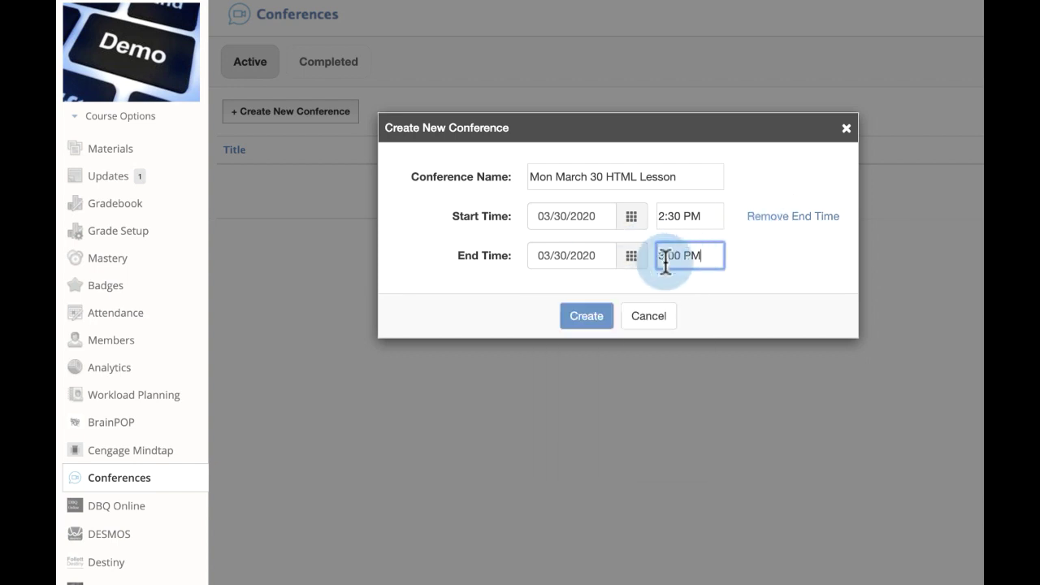
pyautogui.click(582, 322)
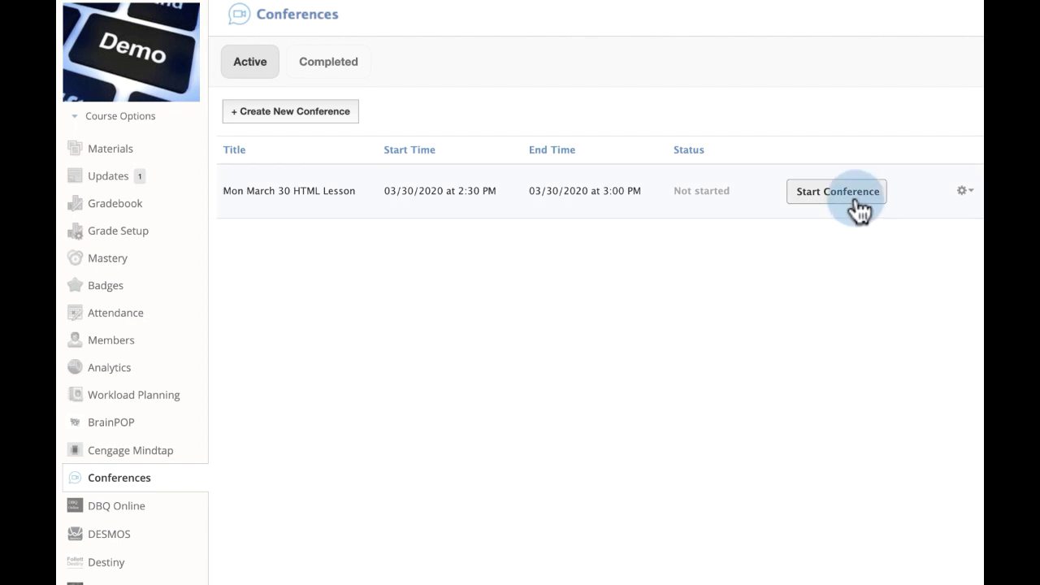
# Show the management options for the Mon March 30 HTML Lesson conference.
pyautogui.click(964, 191)
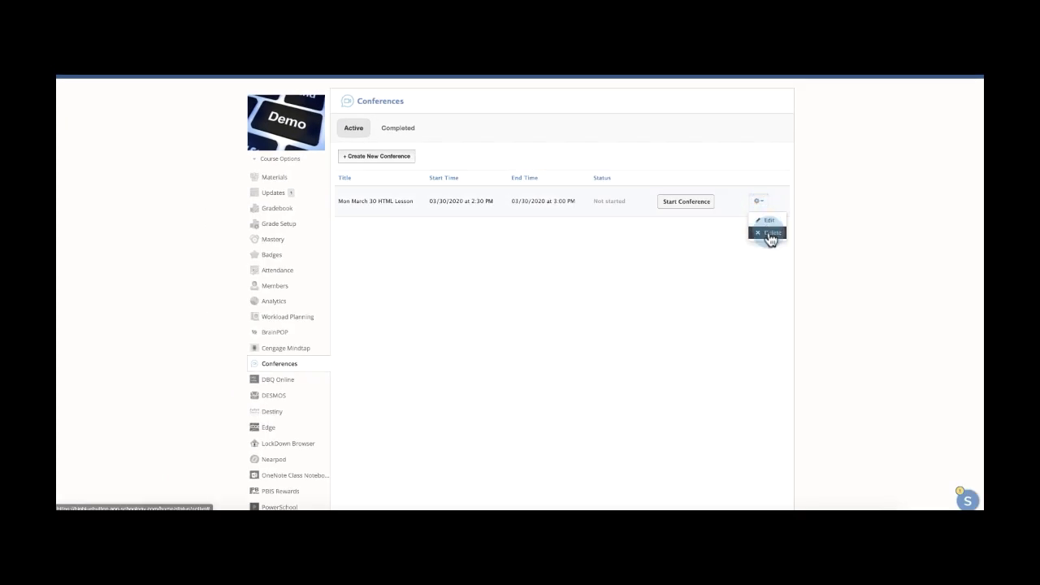
pyautogui.click(721, 260)
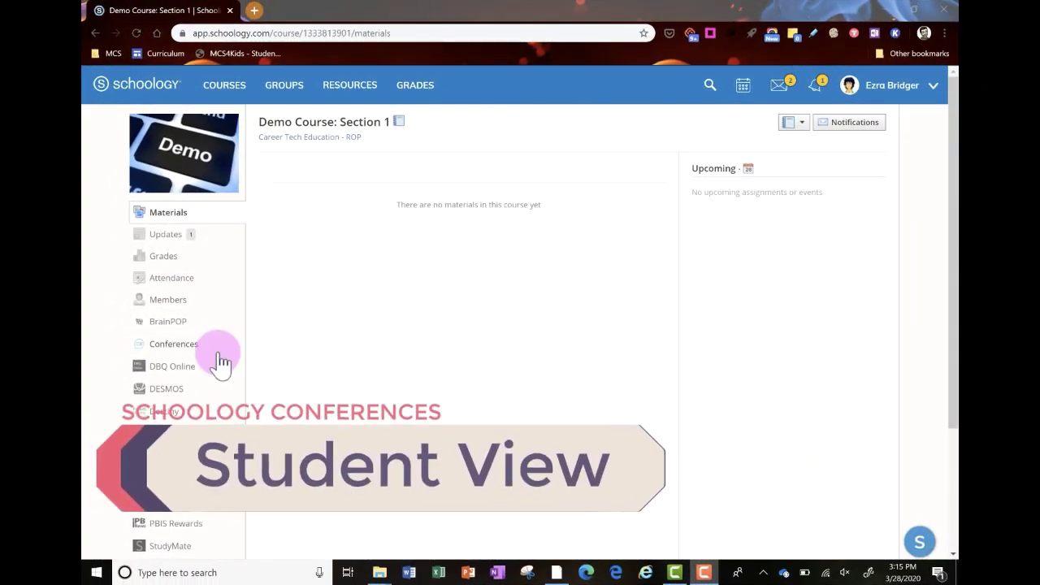
# In the student account, open the Demo Course conferences and review the active and completed lists.
pyautogui.click(186, 345)
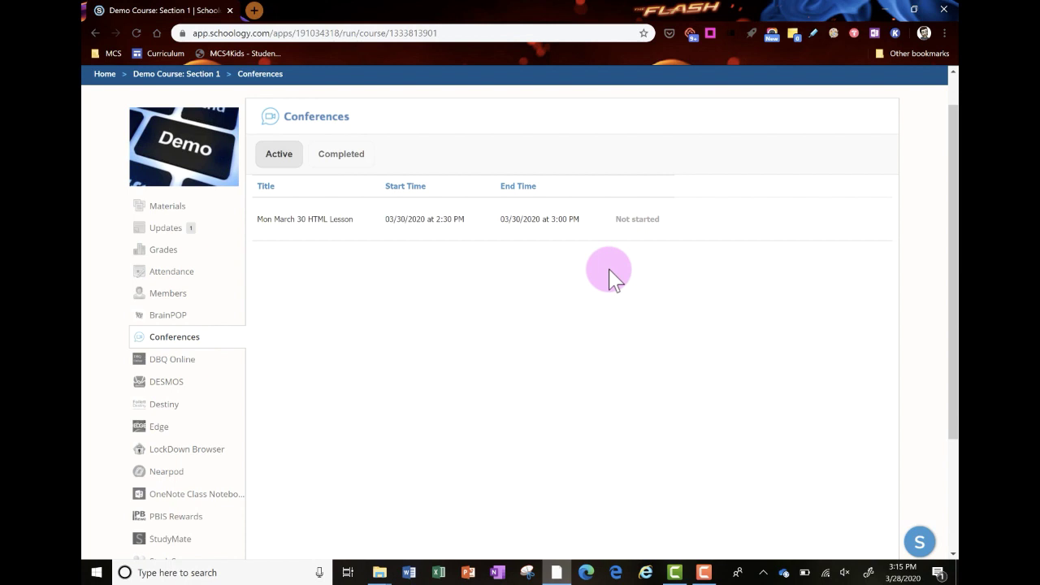
pyautogui.click(353, 166)
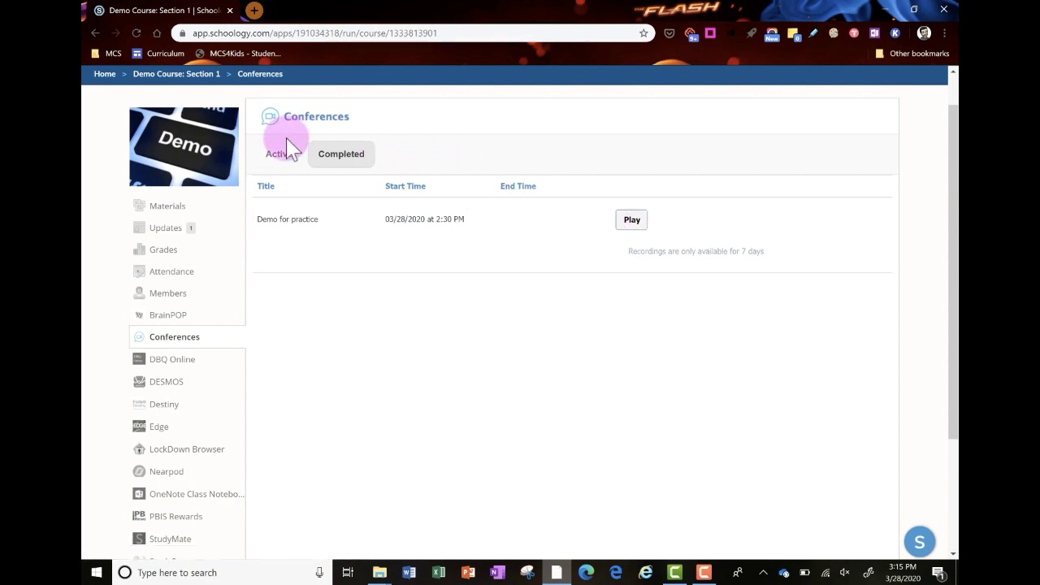
pyautogui.click(276, 154)
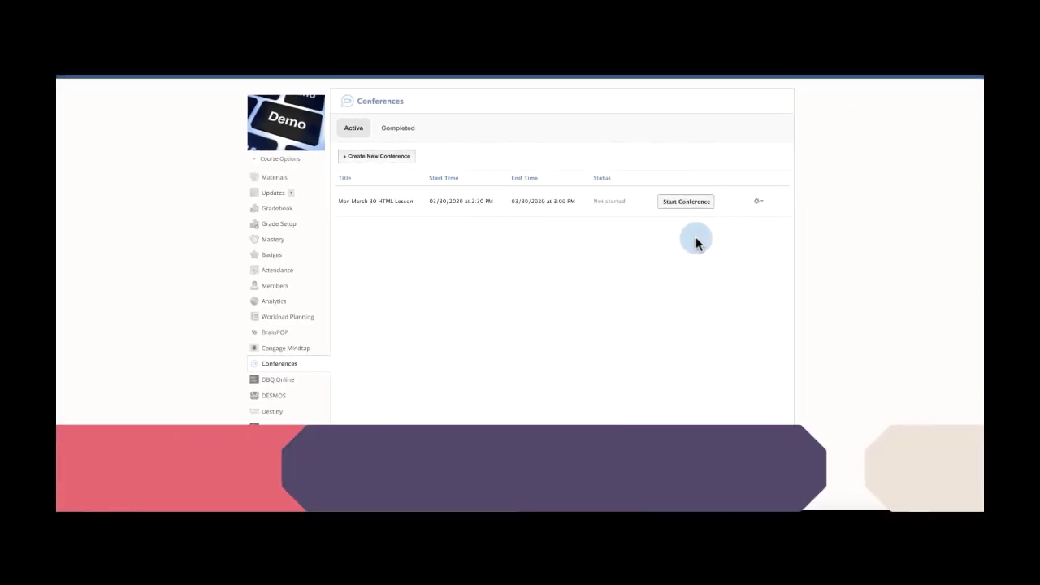
# As the teacher, start the Mon March 30 HTML Lesson conference and join its audio by microphone, allowing access and confirming the echo test.
pyautogui.click(687, 202)
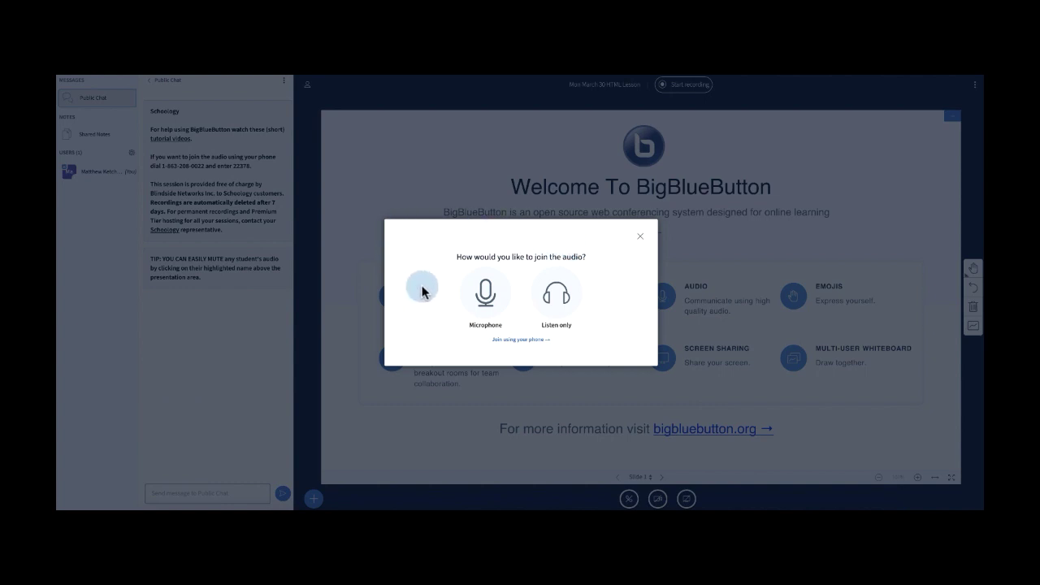
pyautogui.click(485, 300)
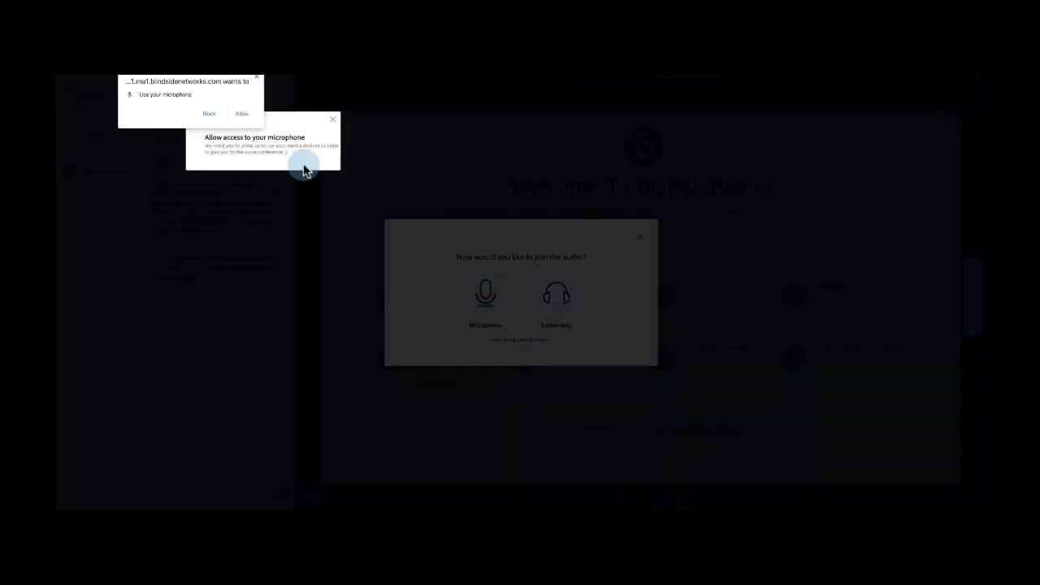
pyautogui.click(243, 115)
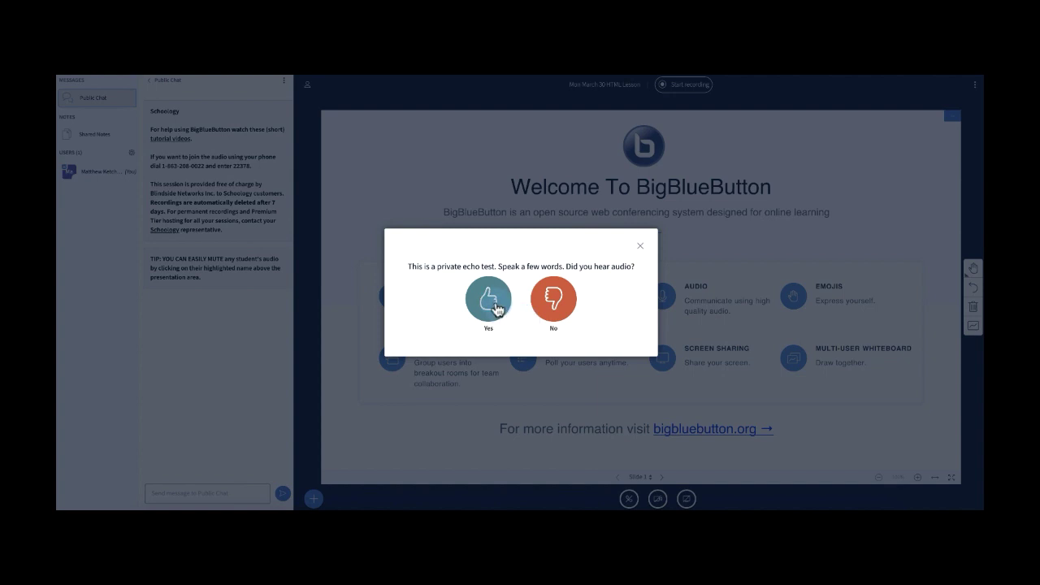
pyautogui.click(492, 305)
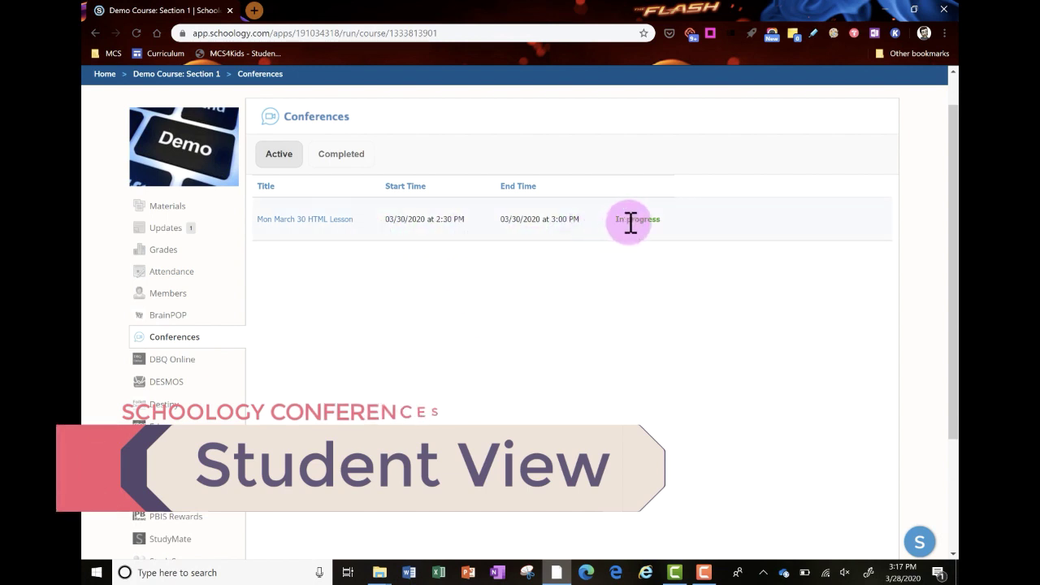
# As the student, enter the Mon March 30 HTML Lesson conference and join by microphone, allowing access and confirming the echo test.
pyautogui.click(295, 219)
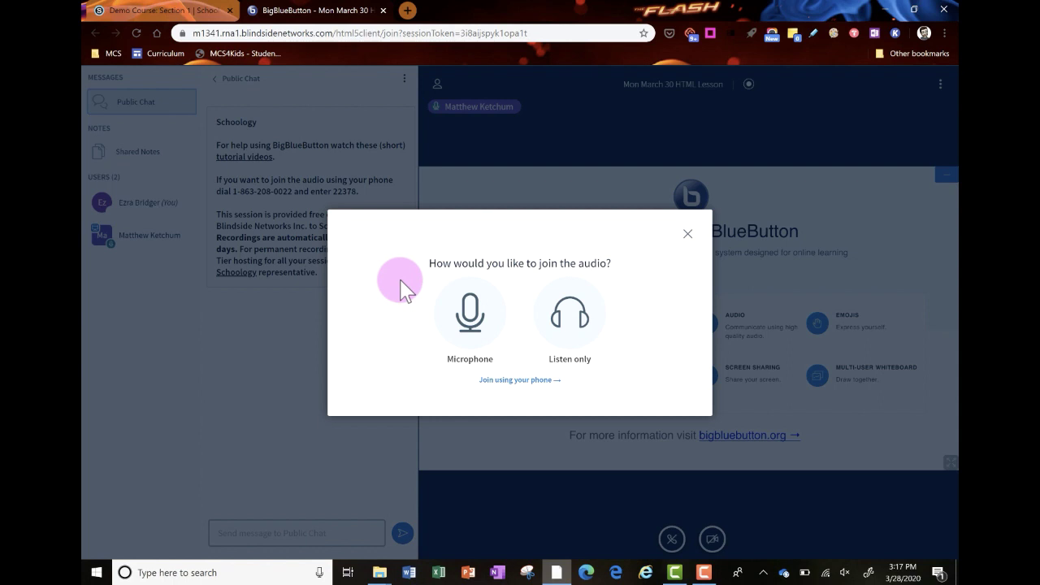
pyautogui.click(465, 321)
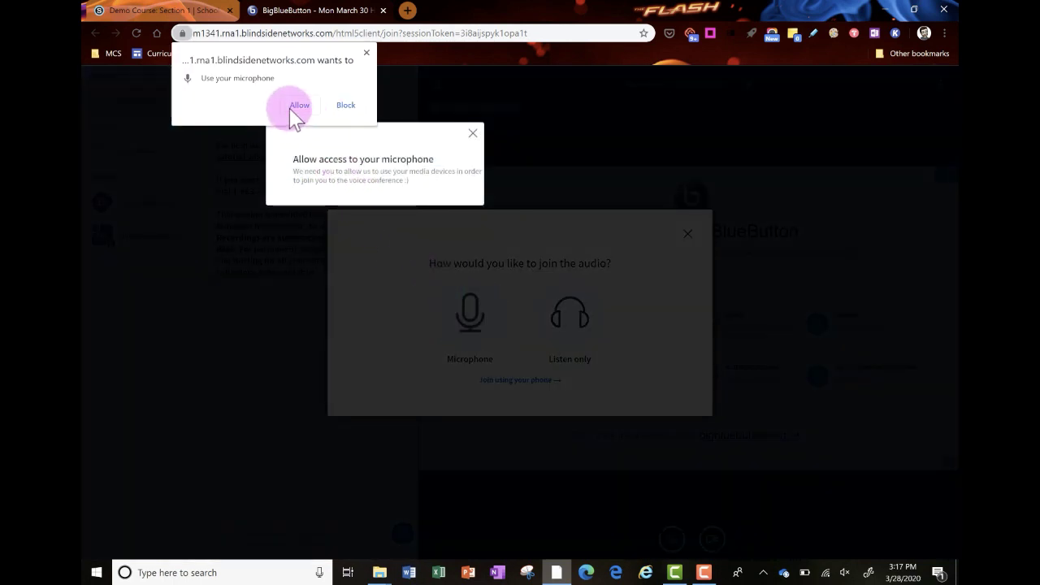
pyautogui.click(299, 105)
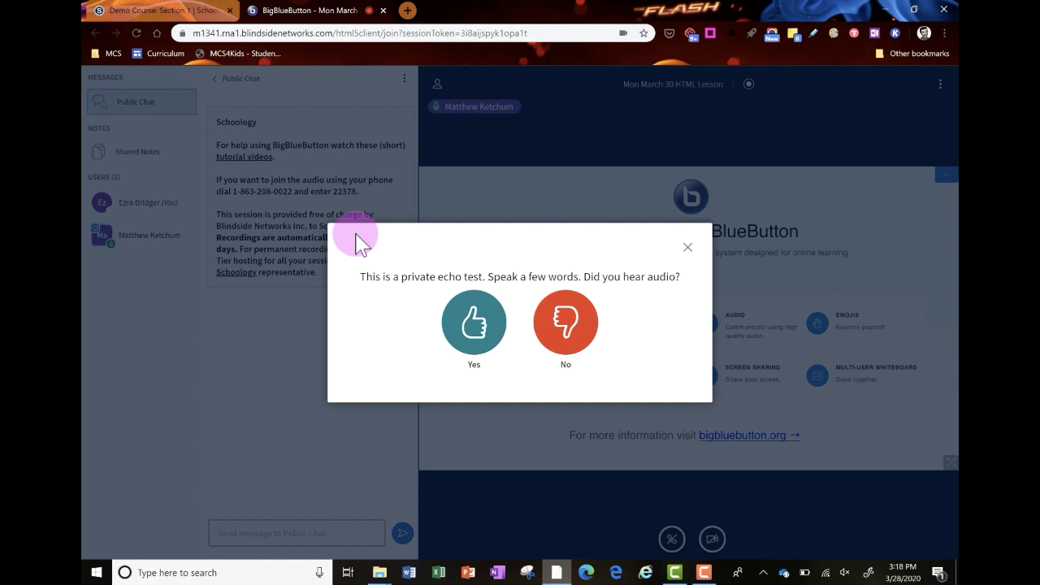
pyautogui.click(473, 325)
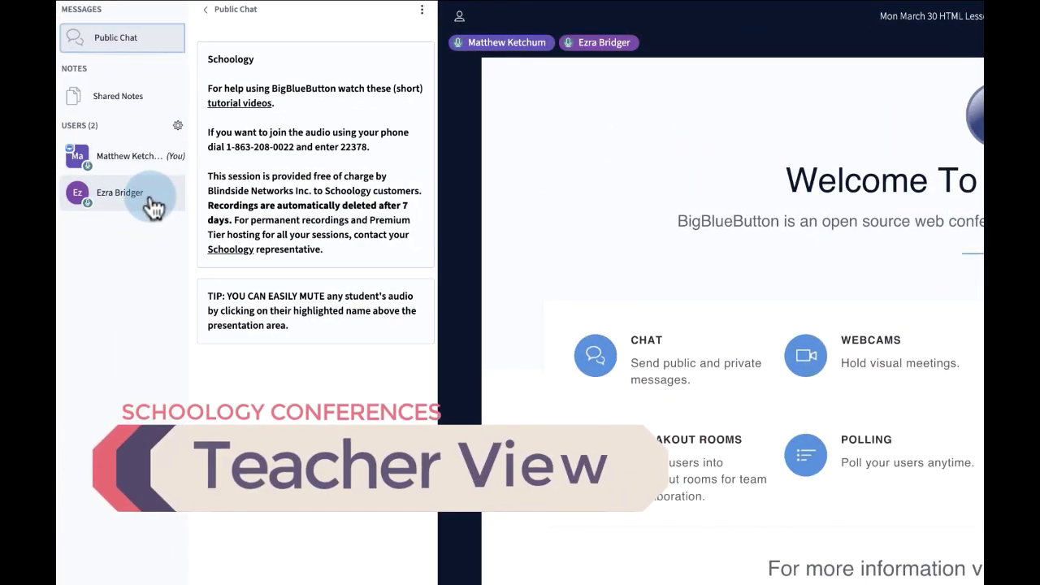
# As the teacher, mute all users except the presenter and review the options available for the student in the user list.
pyautogui.click(147, 199)
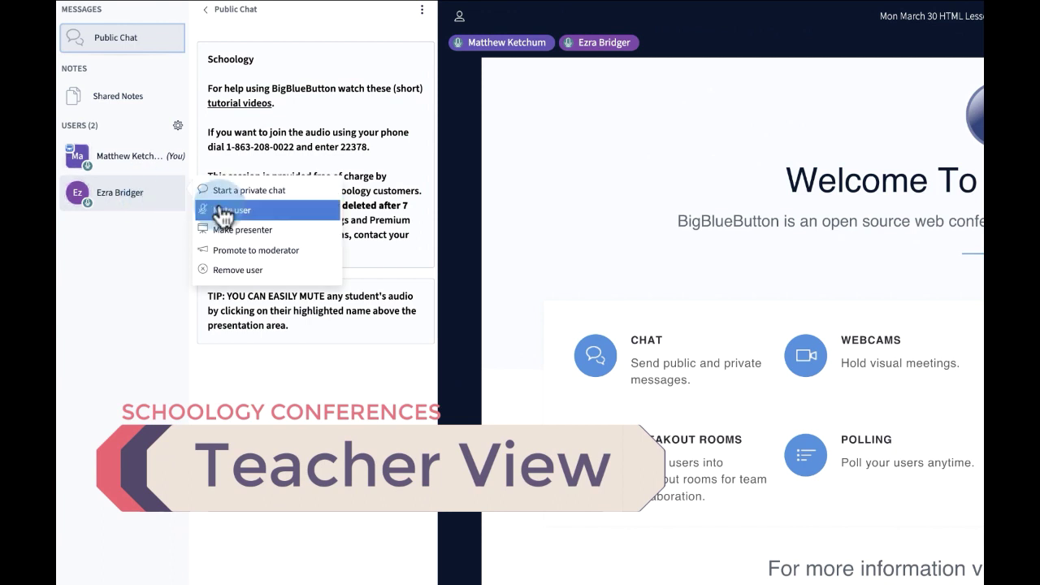
pyautogui.click(143, 196)
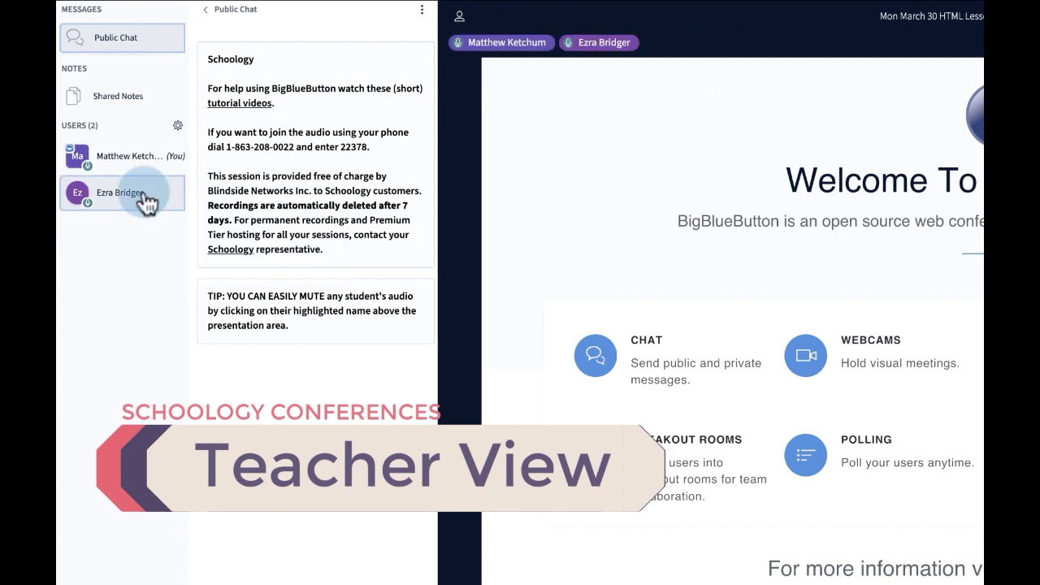
pyautogui.click(177, 126)
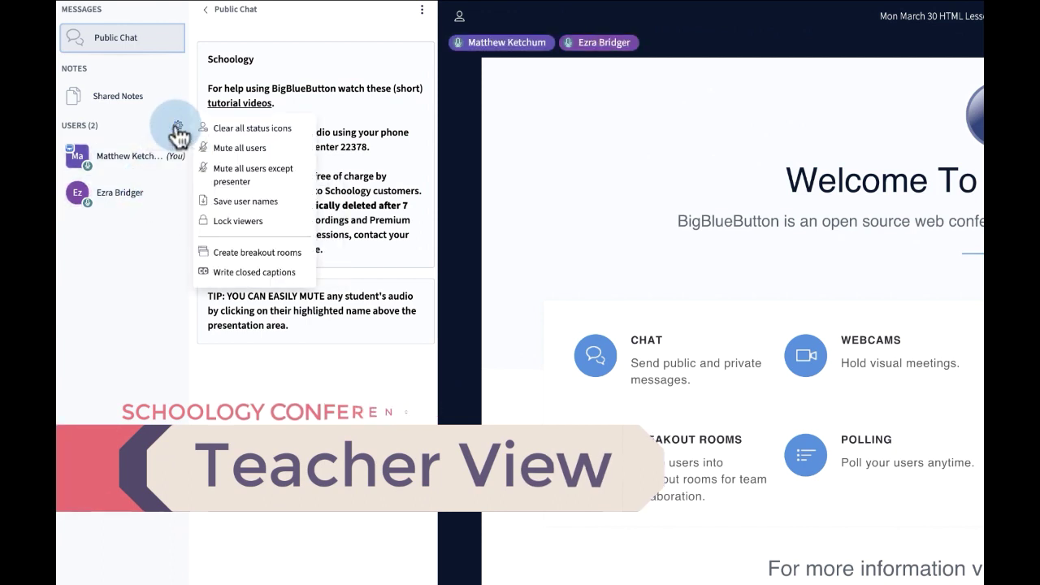
pyautogui.click(254, 180)
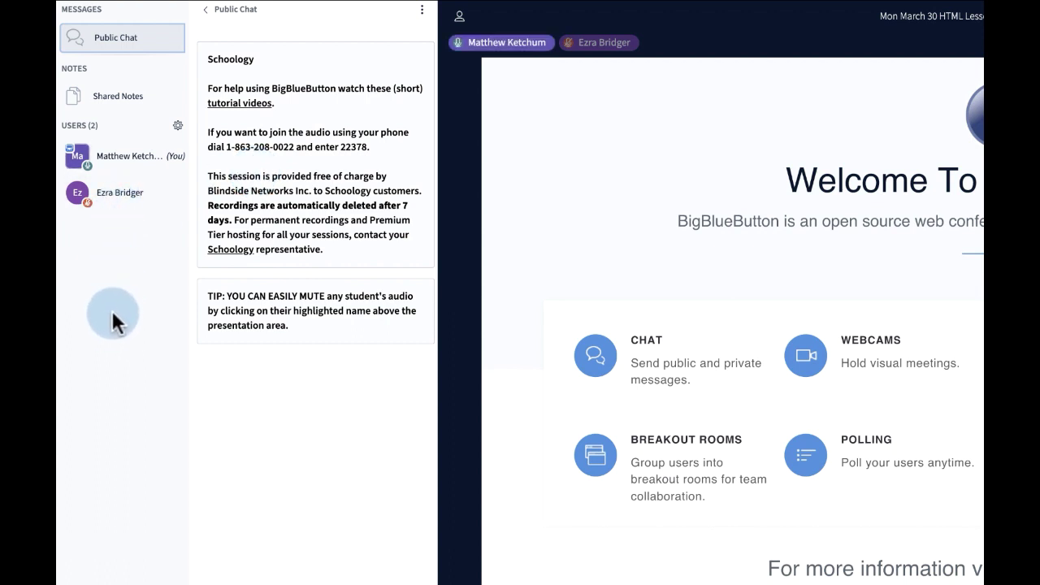
pyautogui.click(136, 193)
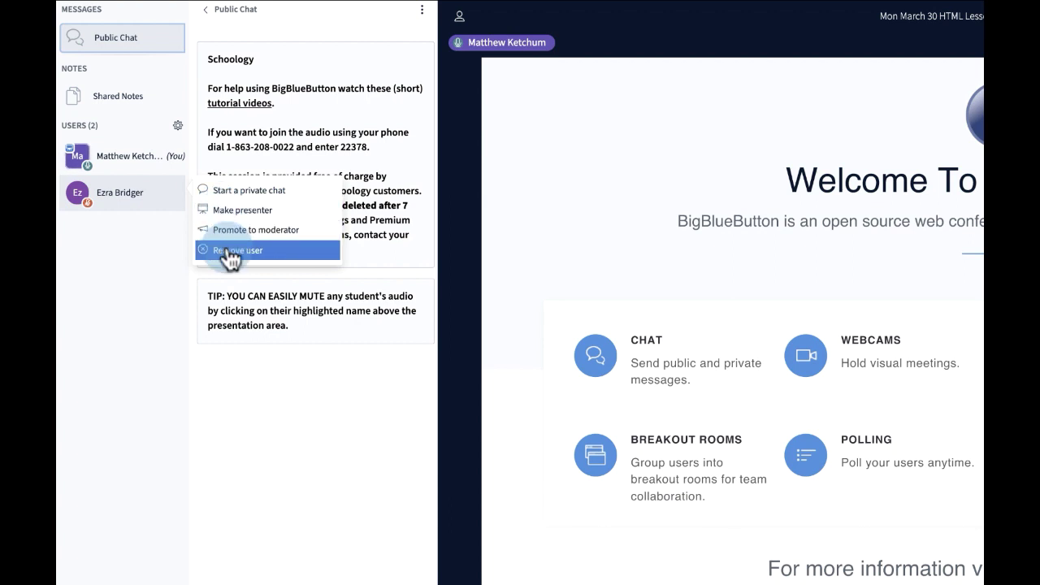
pyautogui.click(147, 250)
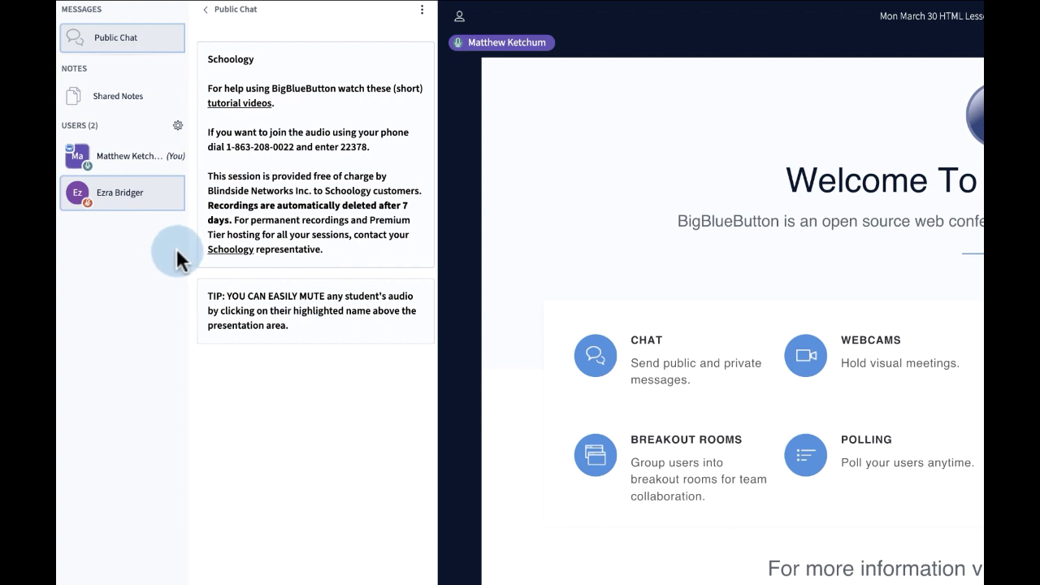
# Write "Type notes to your class" in the shared notes as teacher and add "I am a student collaborating in the notes" as student.
pyautogui.click(129, 101)
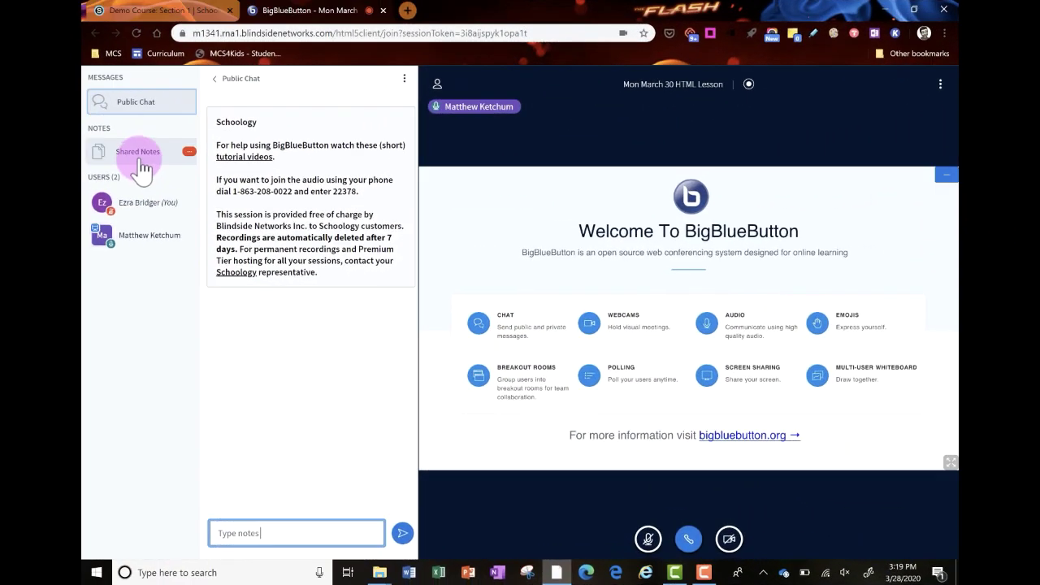
pyautogui.click(139, 163)
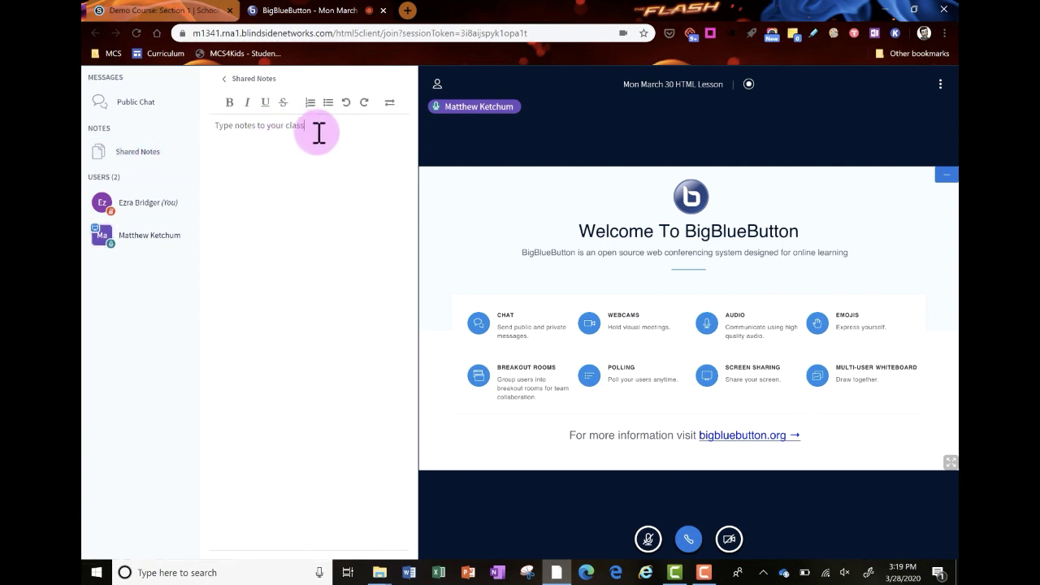
pyautogui.click(319, 133)
pyautogui.write('Test')
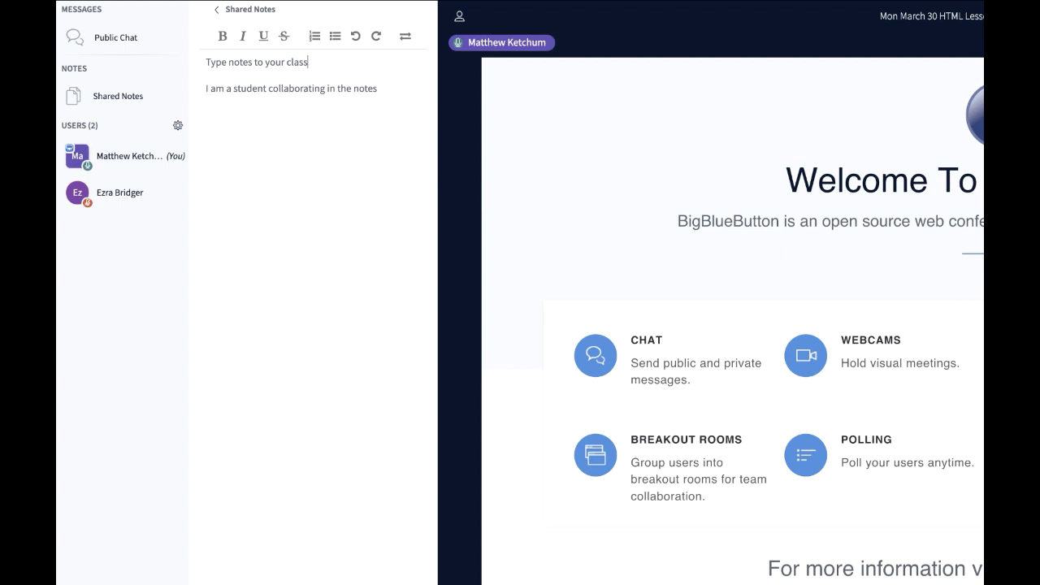
# As the teacher, send "What do you think about this topic?" in the public chat.
pyautogui.click(116, 38)
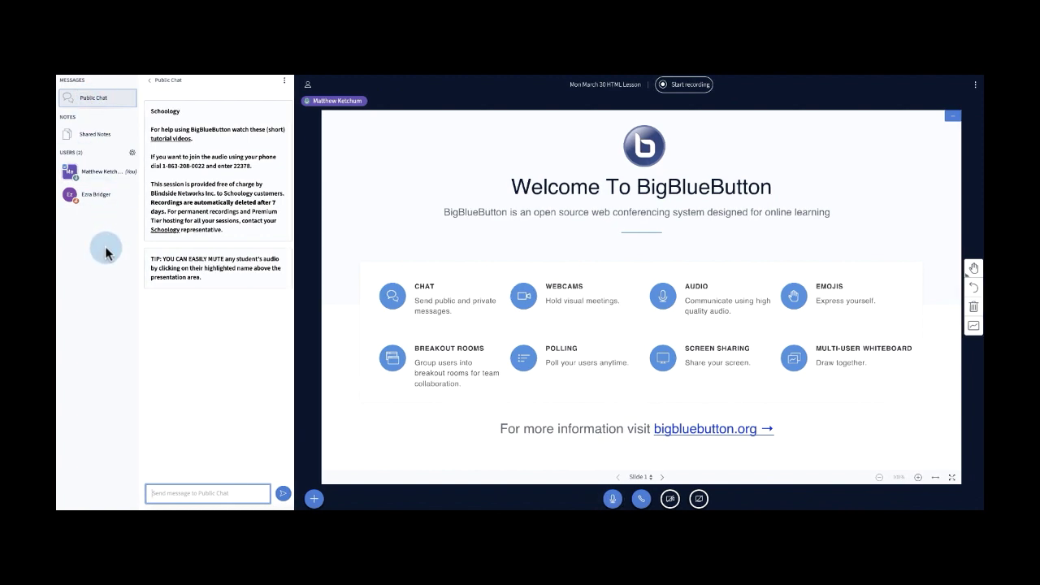
pyautogui.write('What do you think about this topic?')
pyautogui.press('Return')
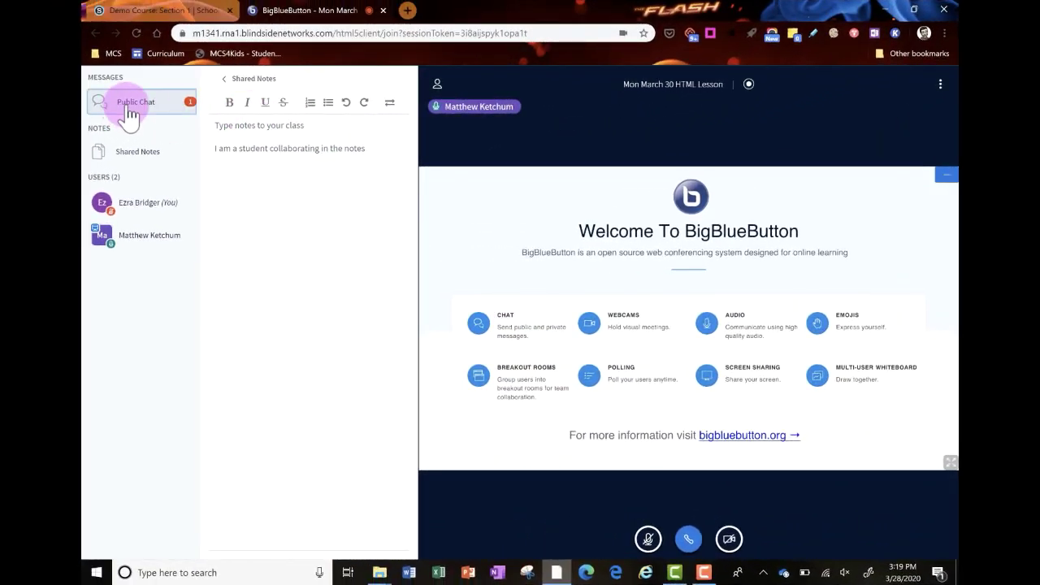
# As the student, reply "I was wondering what is HTML Tables?" in the public chat.
pyautogui.click(99, 69)
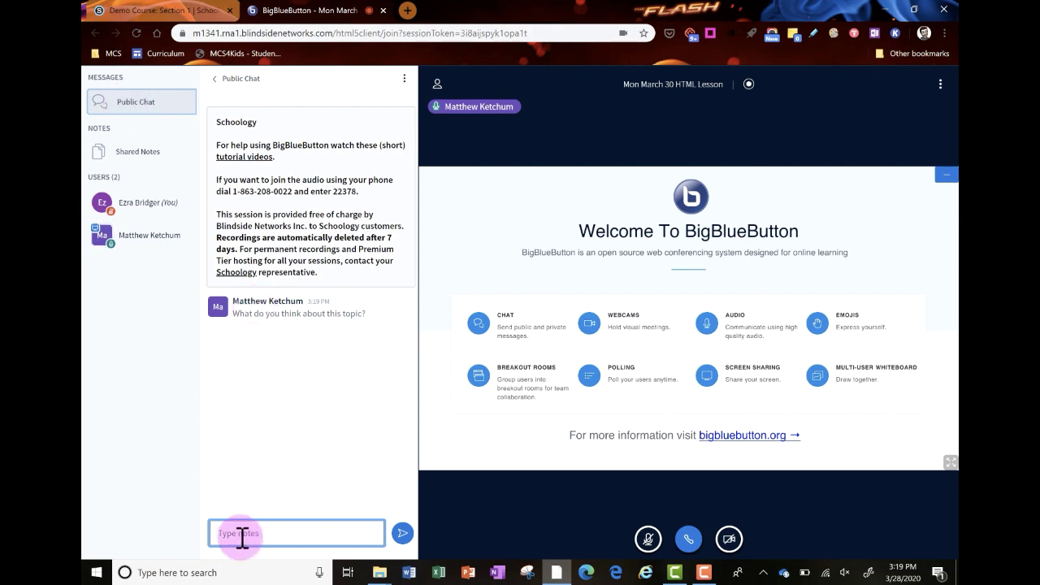
pyautogui.write('I was wondering what is TML Tables?')
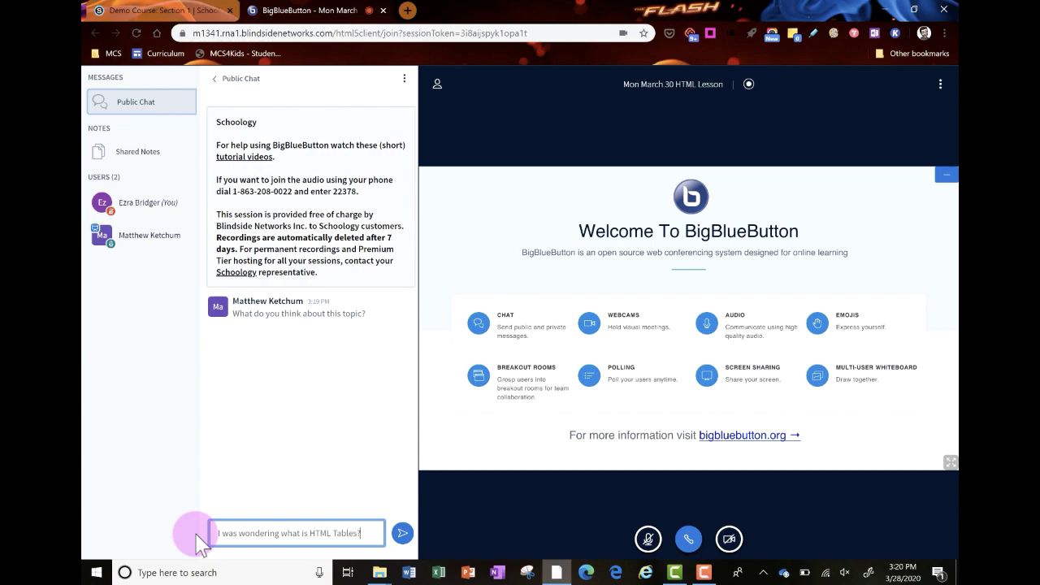
pyautogui.press('Return')
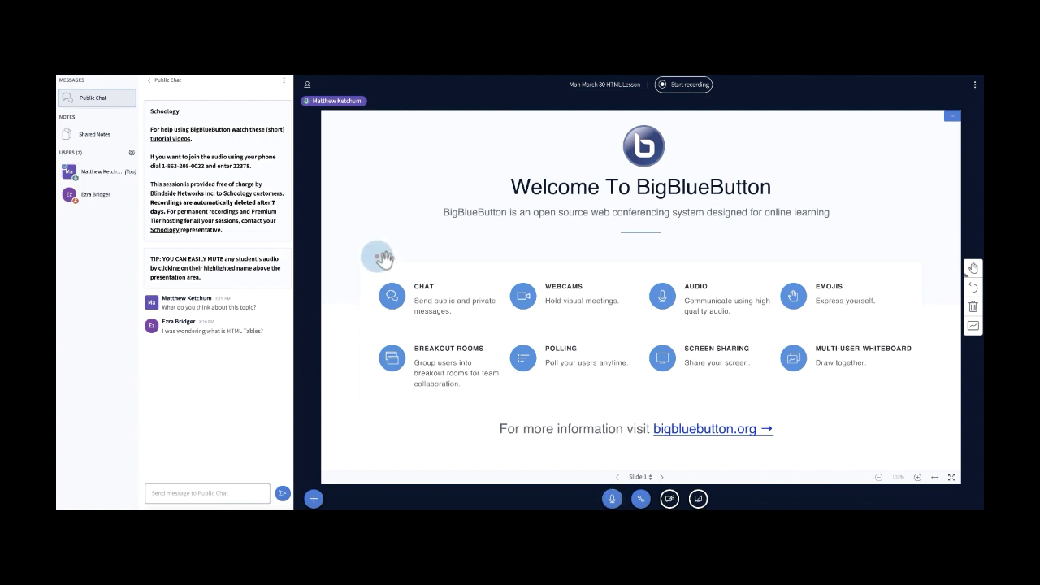
# Start recording the conference session and advance the presentation to the blank whiteboard slide 2.
pyautogui.click(671, 87)
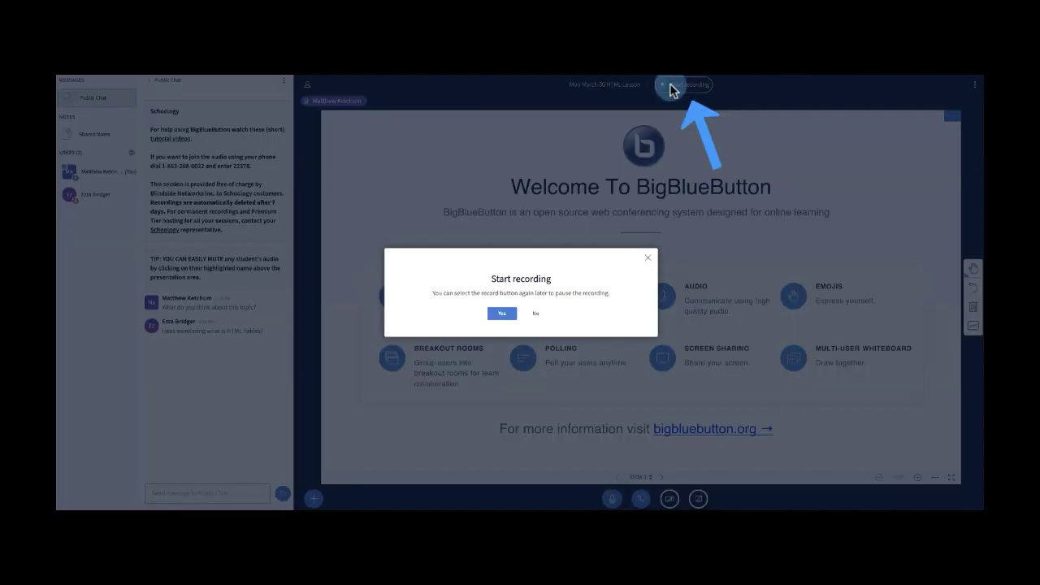
pyautogui.click(504, 314)
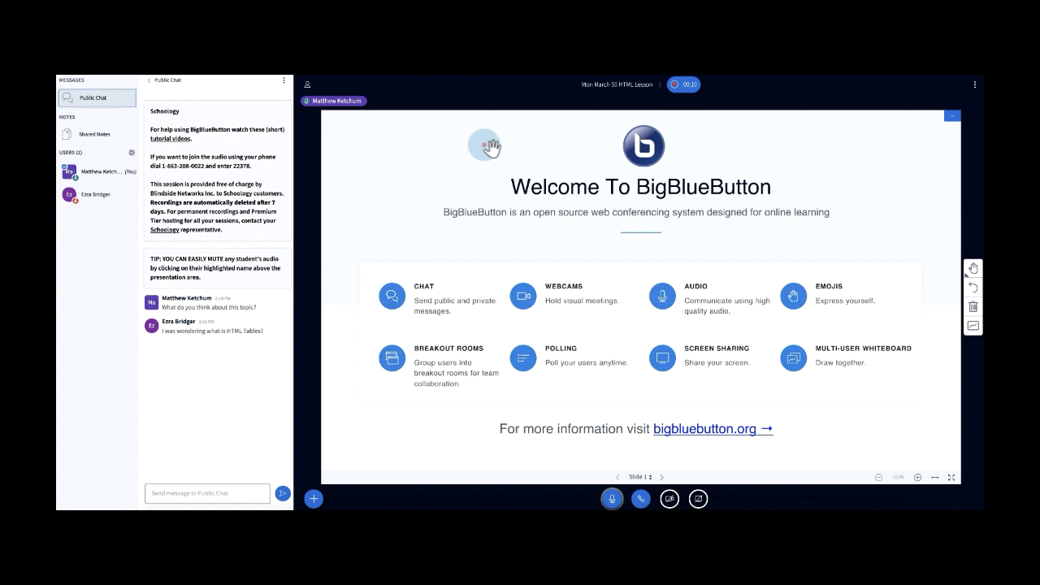
pyautogui.click(663, 478)
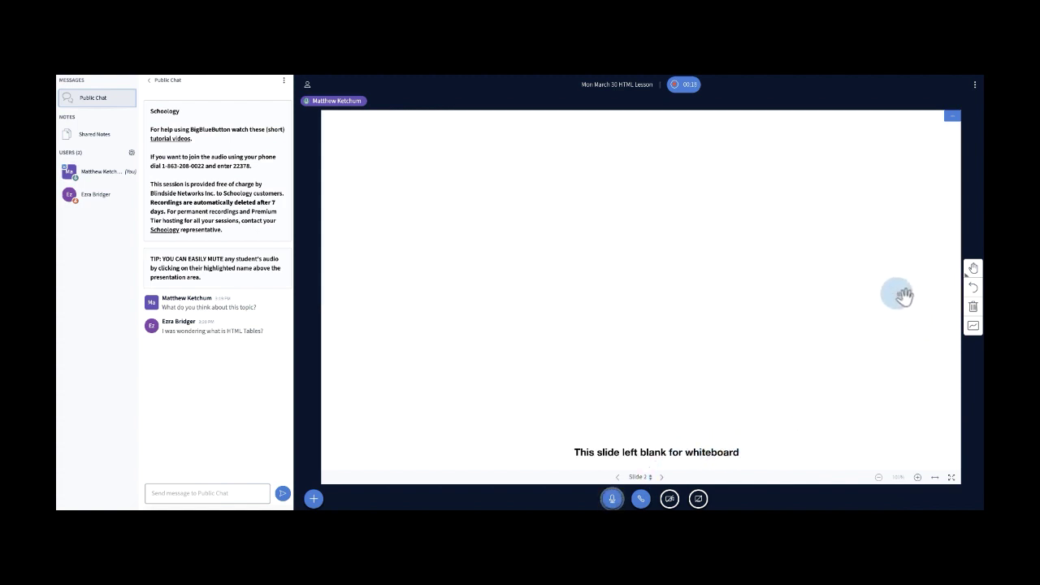
# Add a text box near the top of the whiteboard slide with the Text tool, containing "Live typing".
pyautogui.click(971, 273)
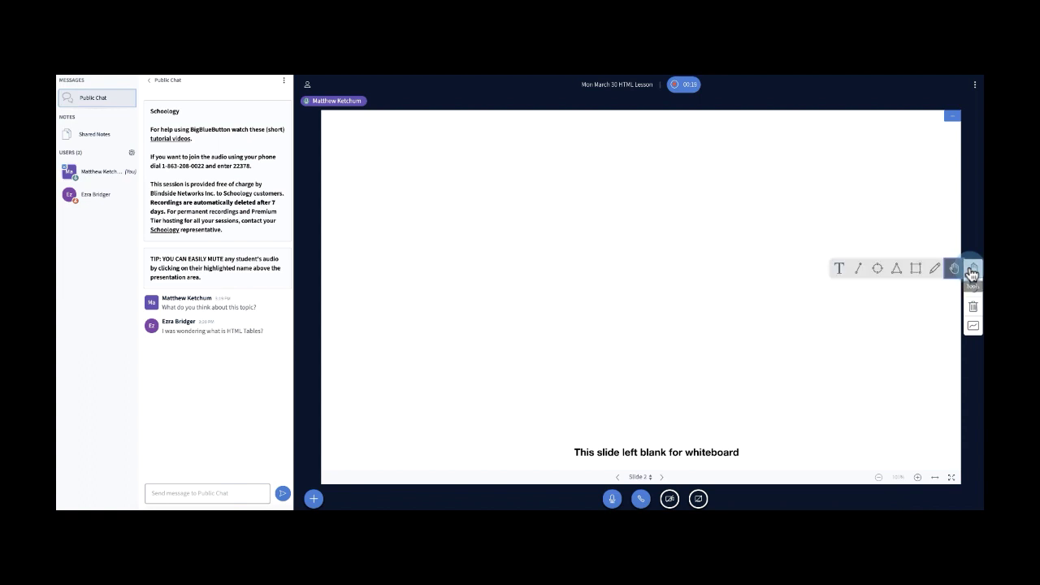
pyautogui.click(838, 274)
pyautogui.moveTo(392, 143); pyautogui.dragTo(707, 238)
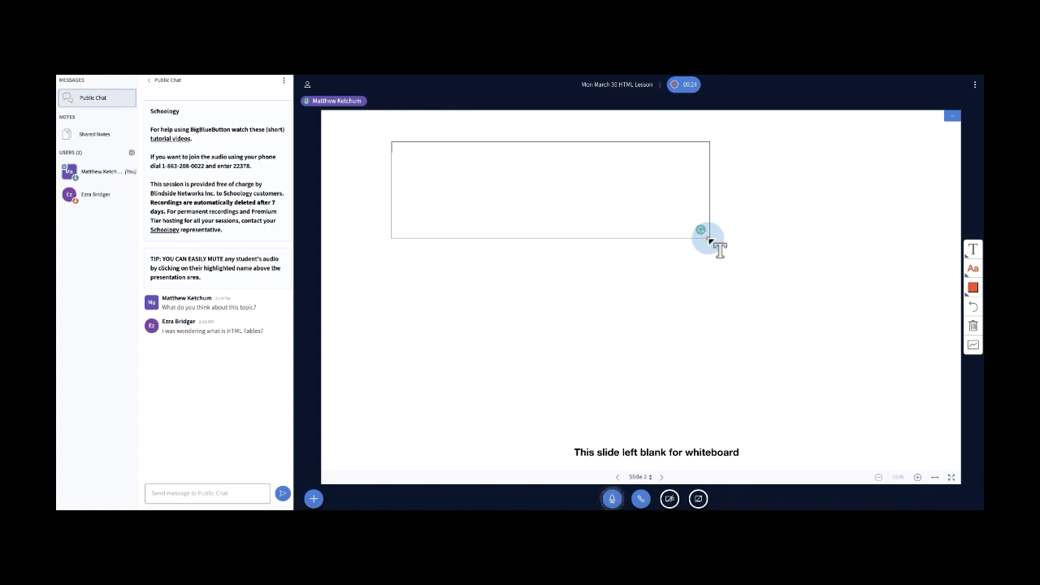
pyautogui.write('Live typing')
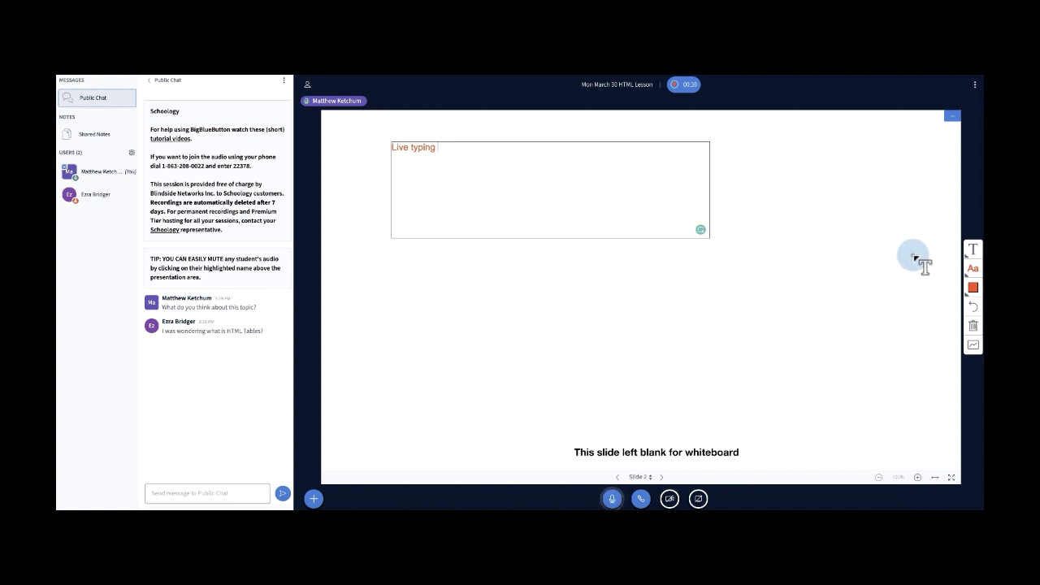
# Draw a smiley face with two round eyes and a curved mouth below the whiteboard text using the Pencil tool.
pyautogui.click(973, 249)
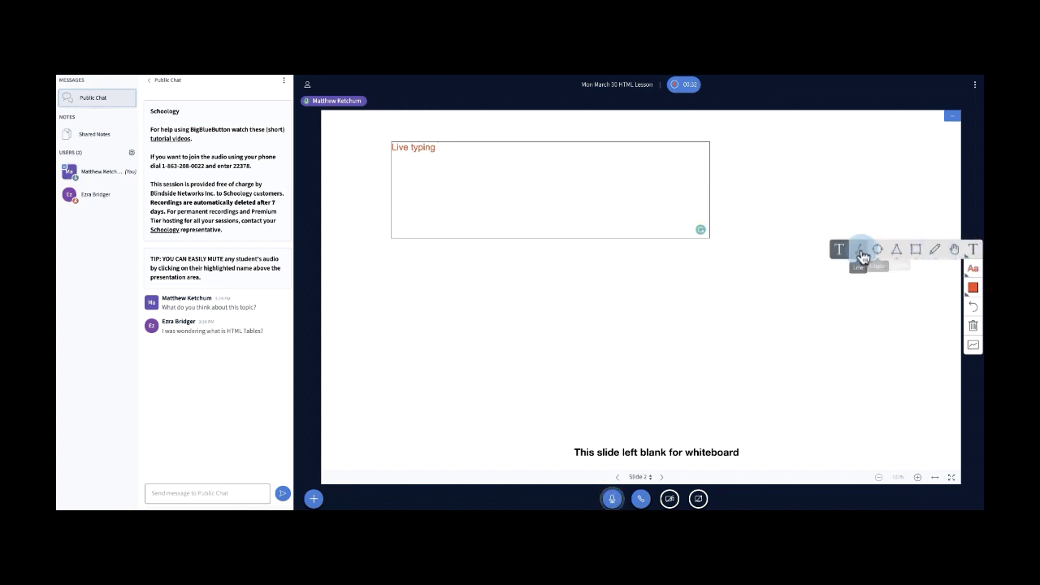
pyautogui.click(936, 251)
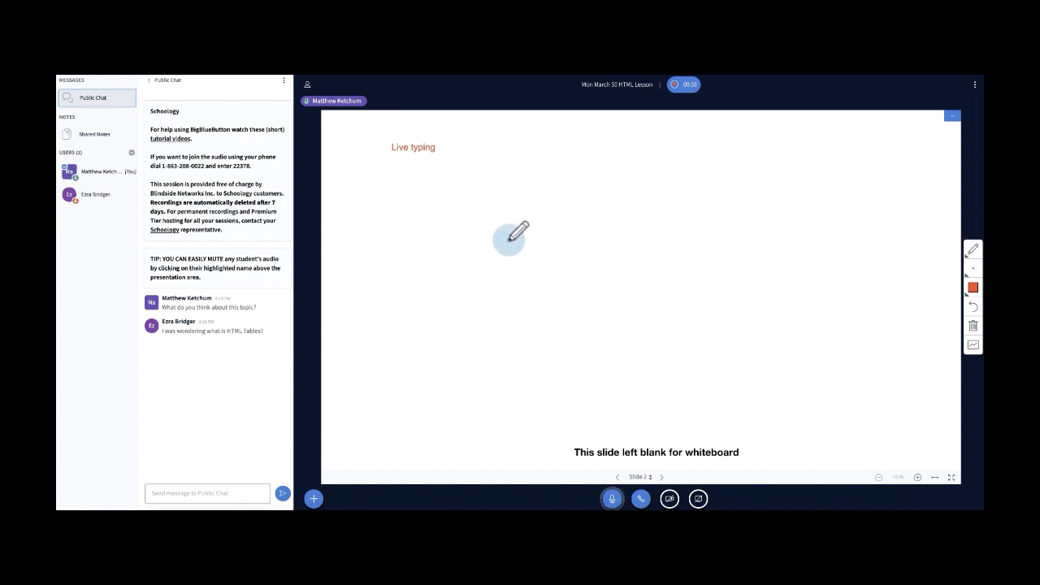
pyautogui.moveTo(509, 239); pyautogui.dragTo(543, 243)
pyautogui.moveTo(493, 265); pyautogui.dragTo(567, 270)
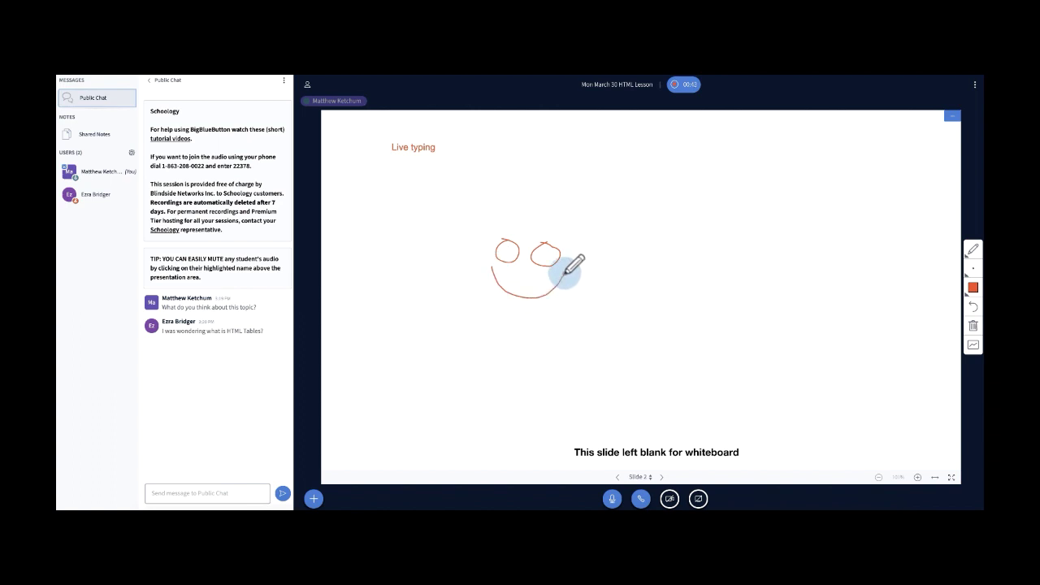
# Set the pencil's drawing color to blue and its line thickness to the third-largest size.
pyautogui.click(969, 287)
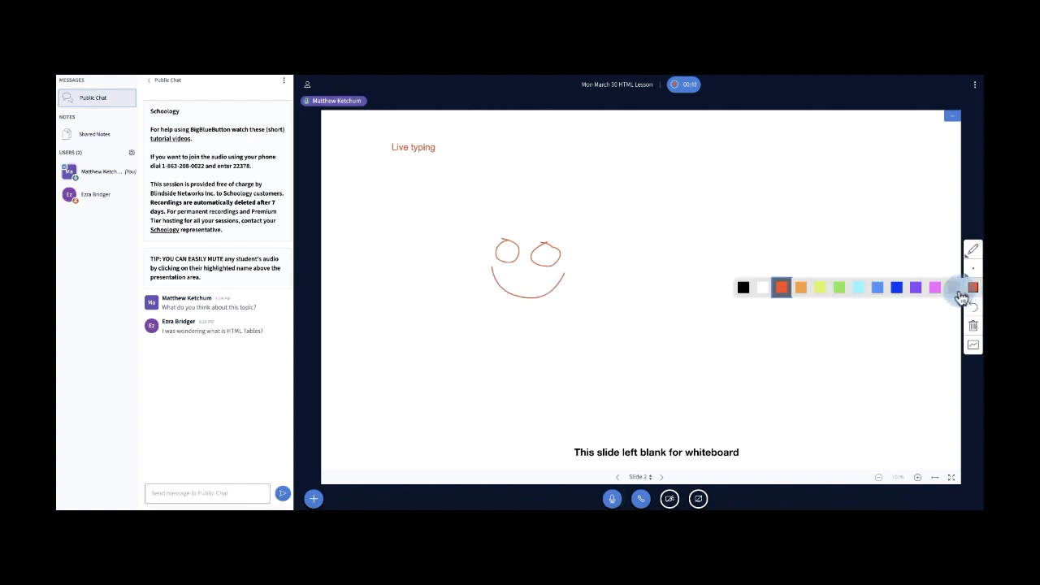
pyautogui.click(915, 287)
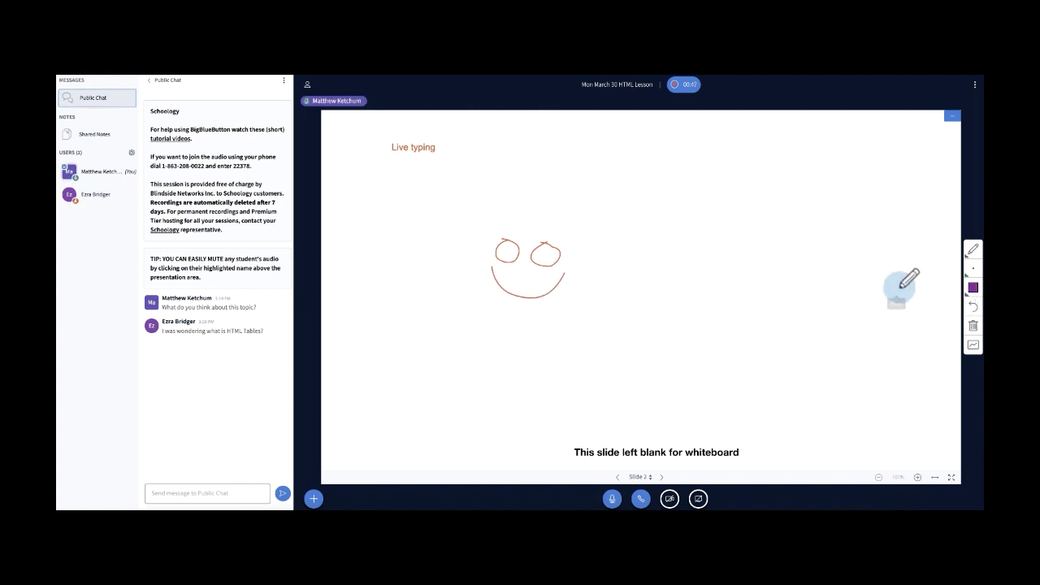
pyautogui.click(973, 268)
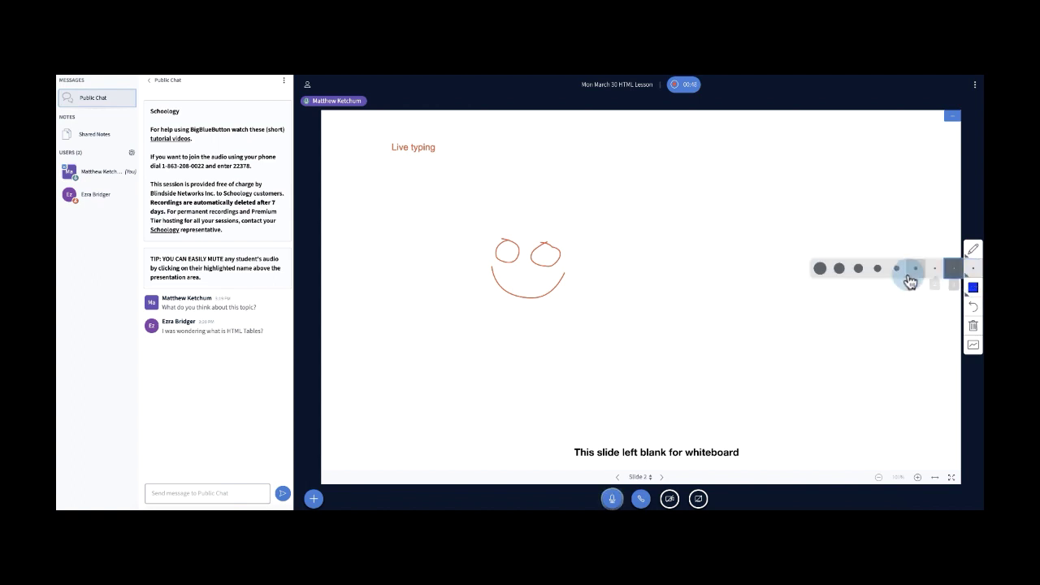
pyautogui.click(858, 270)
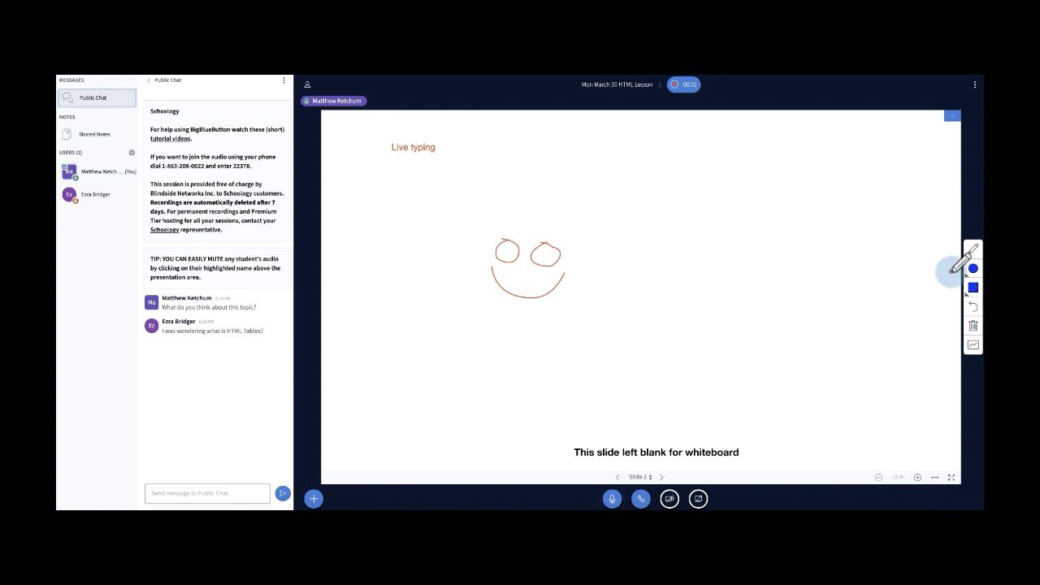
# Undo the smiley face strokes and clear all remaining annotations from the whiteboard.
pyautogui.click(973, 307)
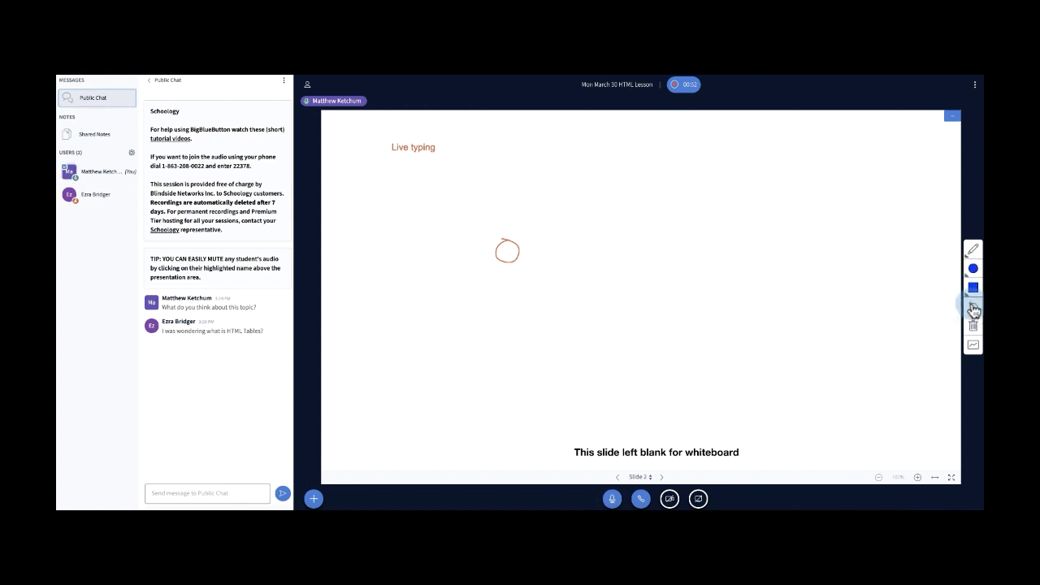
pyautogui.click(974, 307)
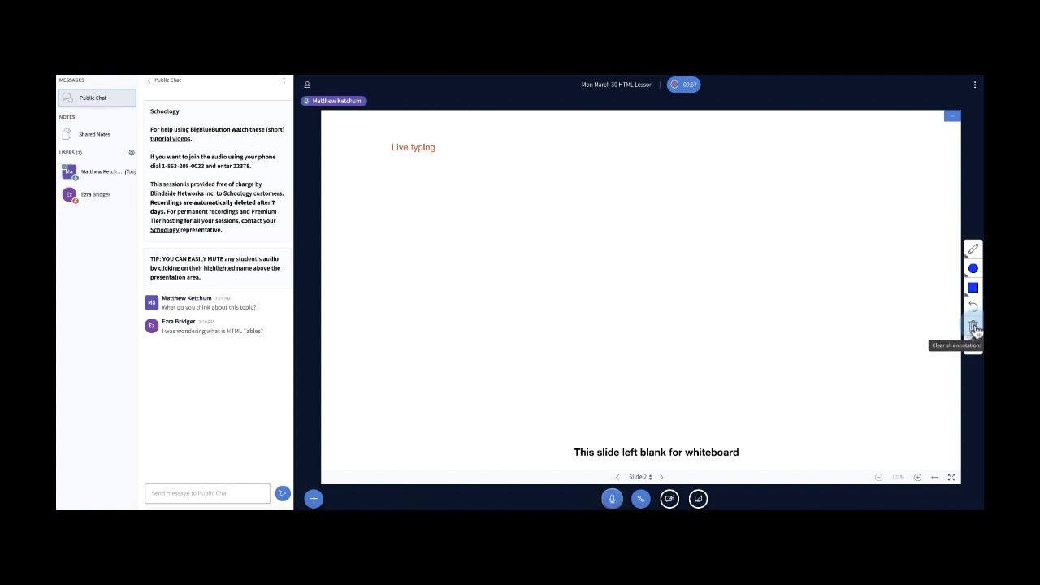
pyautogui.click(974, 327)
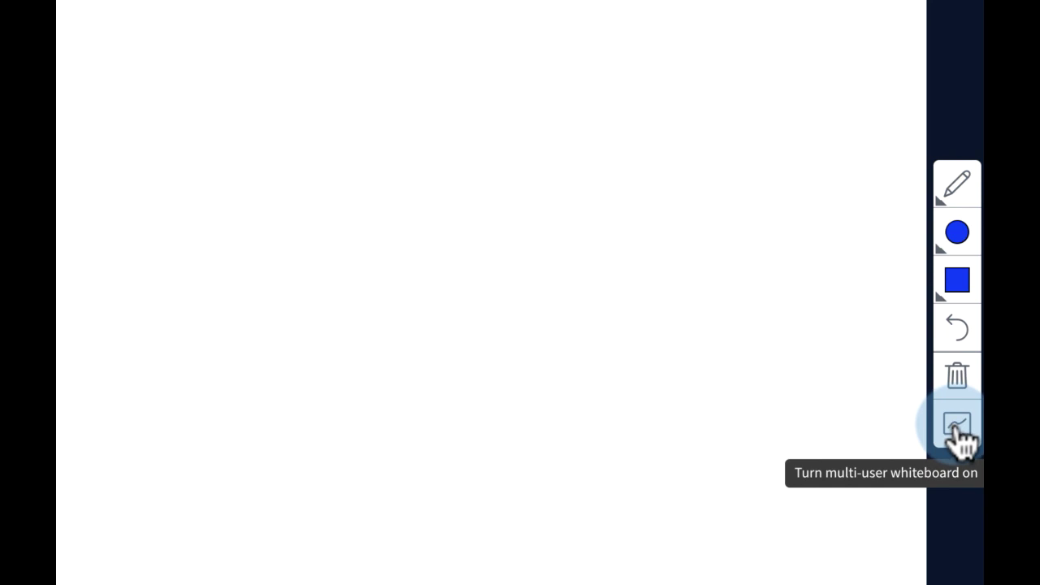
# Turn the multi-user whiteboard on for shared drawing, and turn it off once "2+2=4" is written.
pyautogui.click(962, 436)
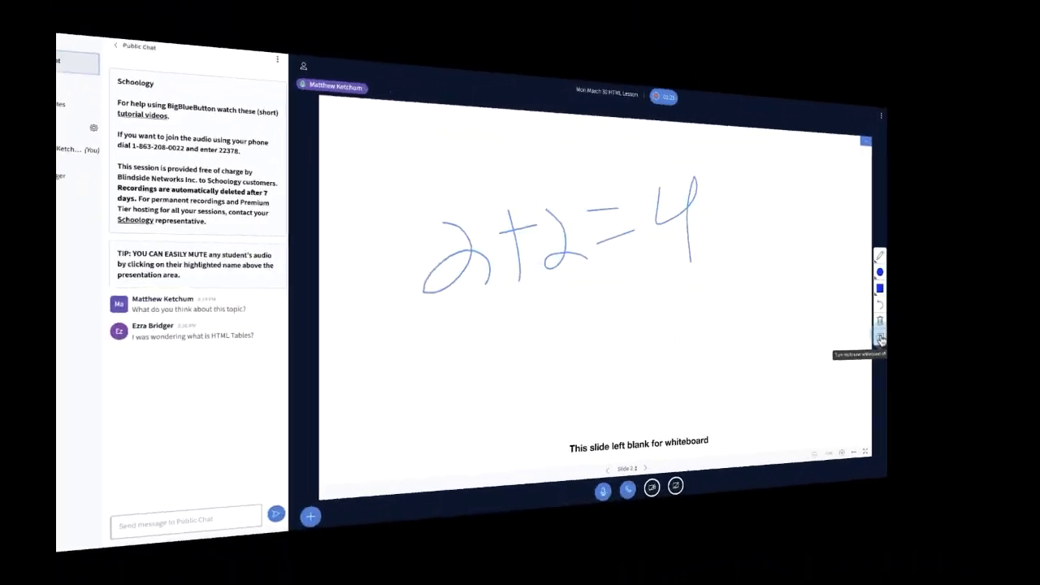
pyautogui.click(975, 347)
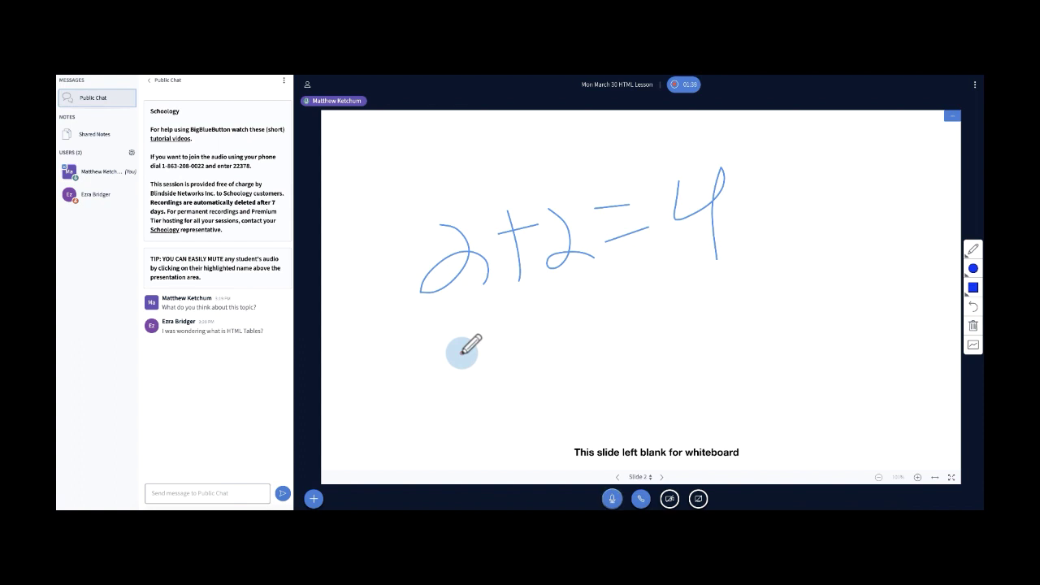
# Choose HTML Tables.pdf from the Desktop folder as a new presentation to upload.
pyautogui.click(314, 499)
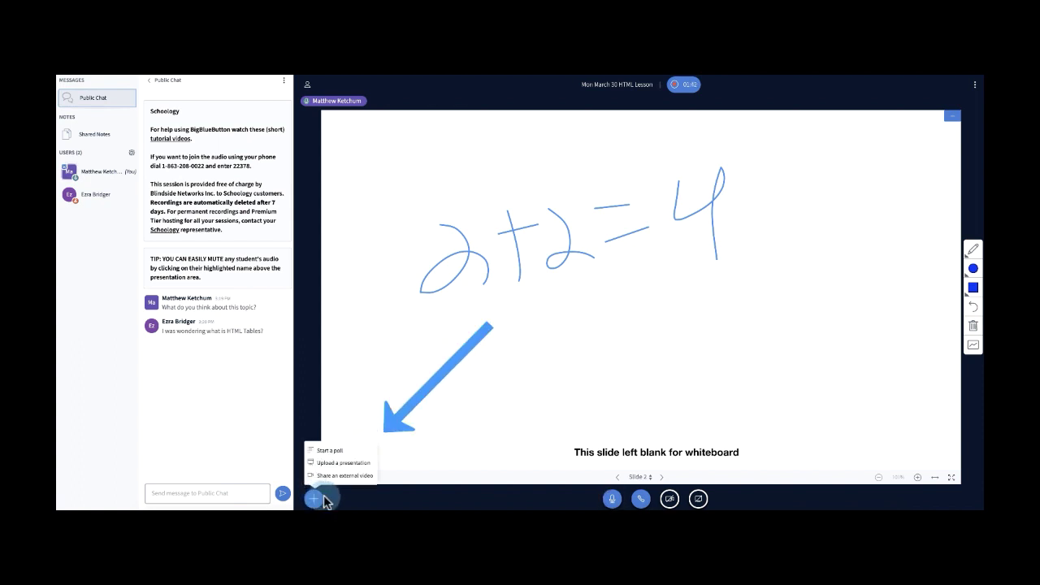
pyautogui.click(342, 466)
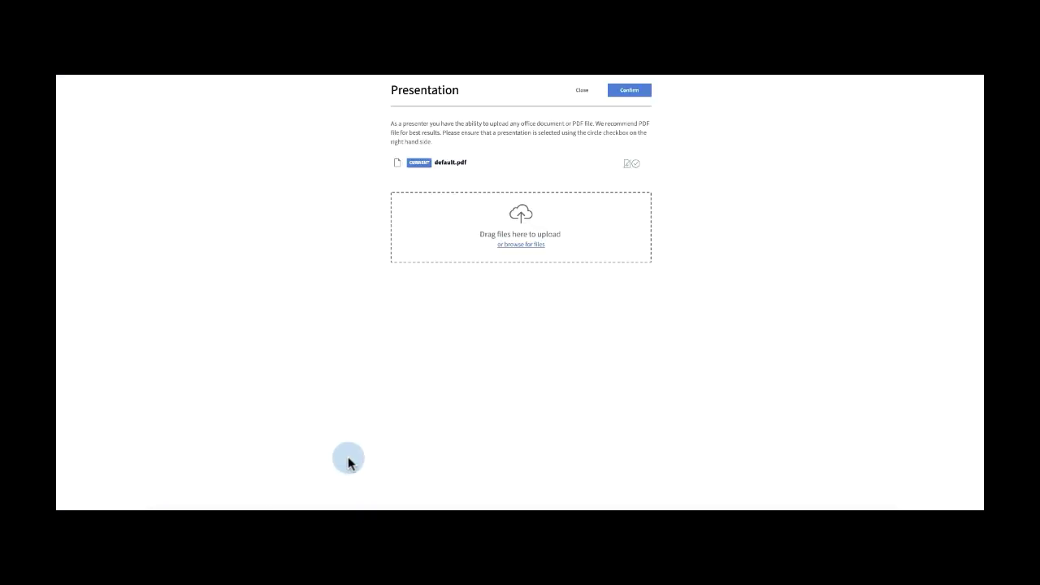
pyautogui.click(514, 245)
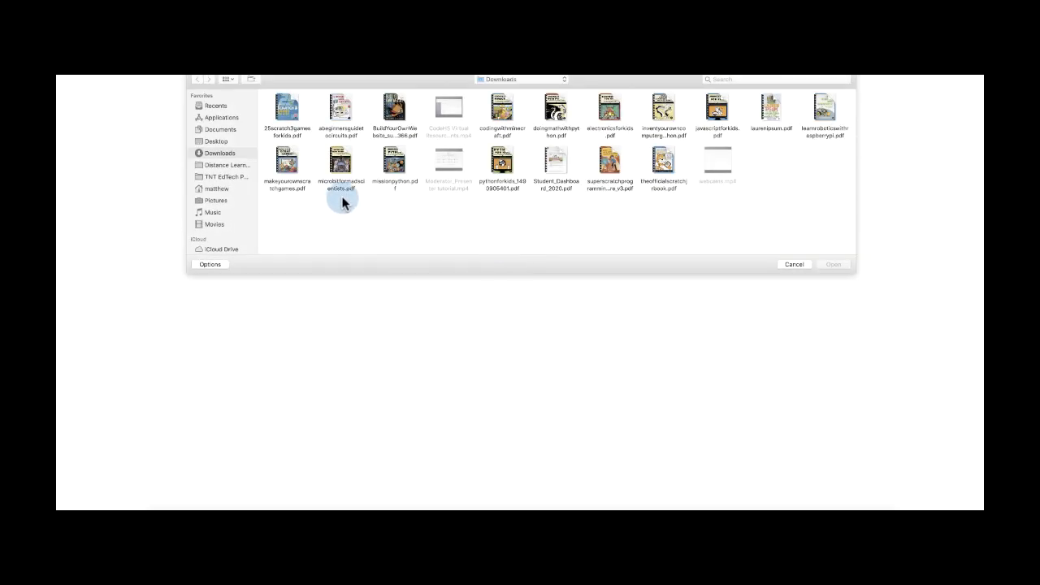
pyautogui.click(214, 140)
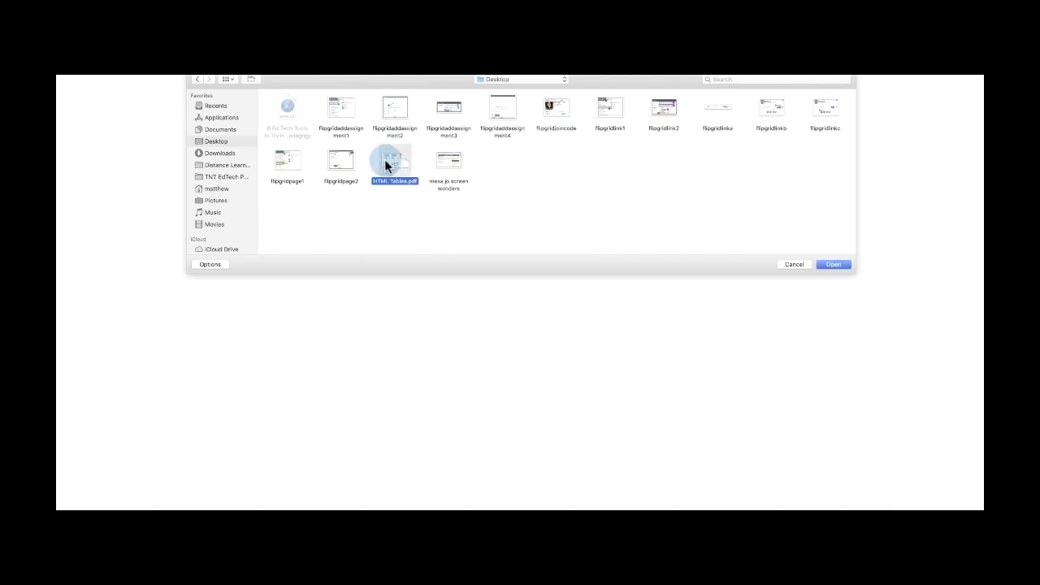
pyautogui.click(833, 264)
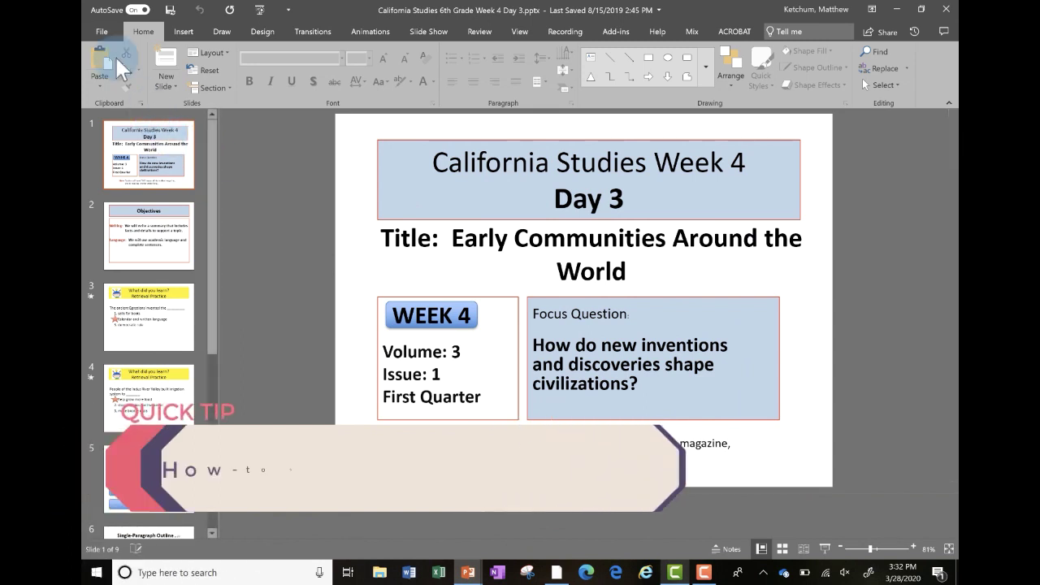
# In PowerPoint, save a copy of the California Studies 6th Grade Week 4 Day 3 presentation to the Desktop as a PDF.
pyautogui.click(103, 31)
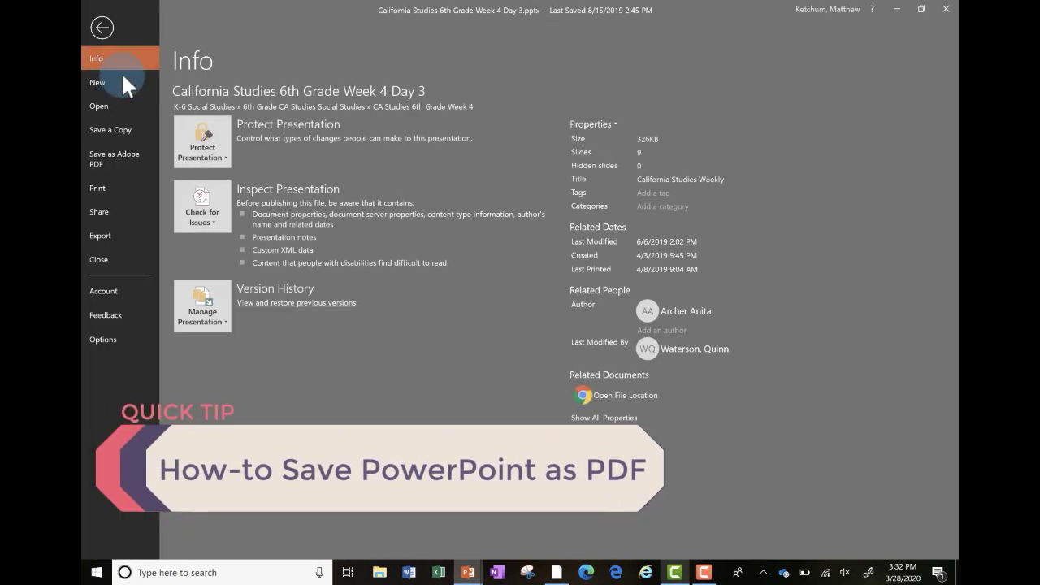
pyautogui.click(130, 153)
pyautogui.click(128, 130)
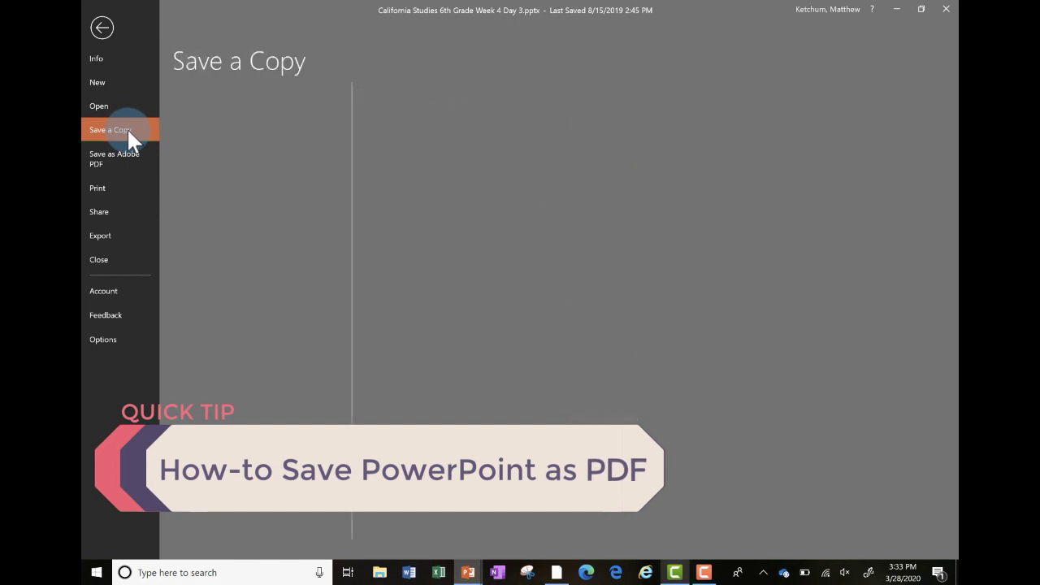
pyautogui.click(230, 198)
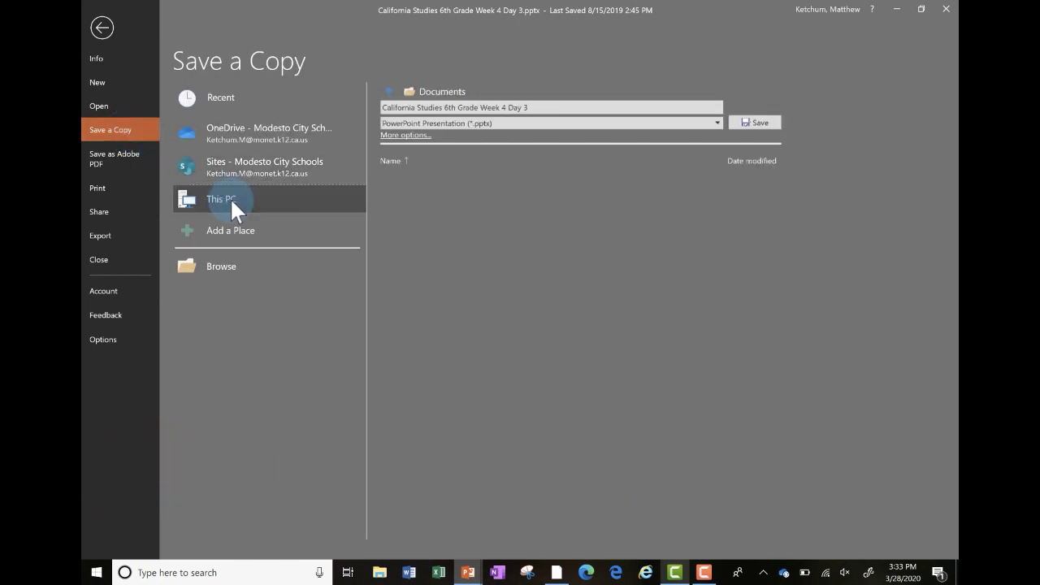
pyautogui.click(254, 265)
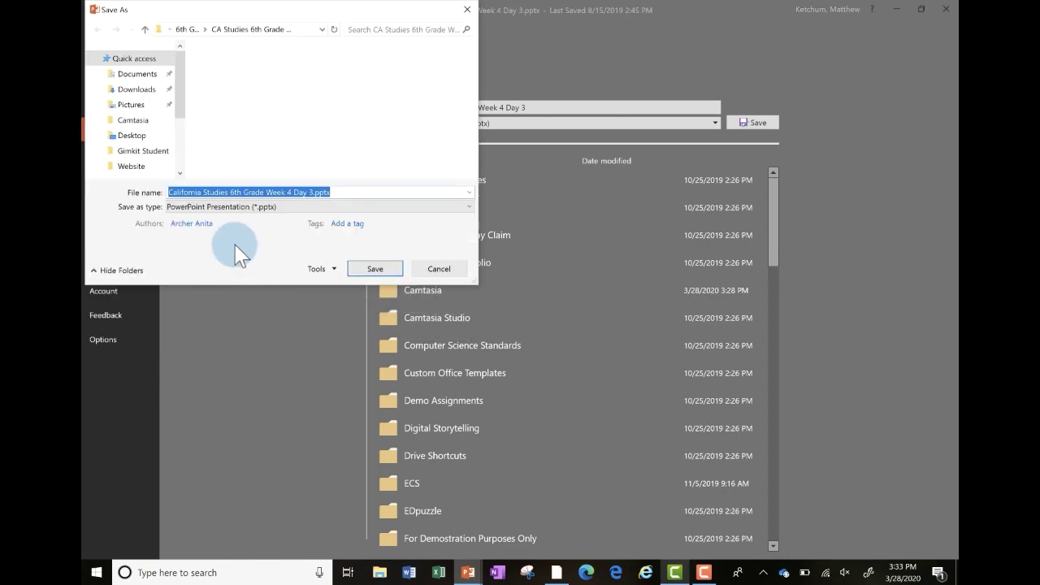
pyautogui.click(137, 136)
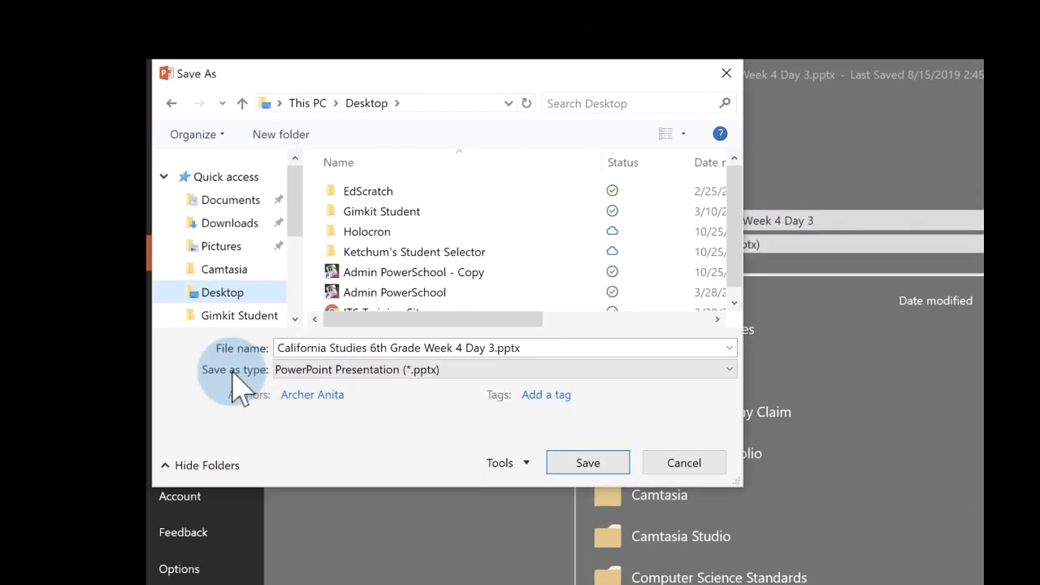
pyautogui.click(343, 384)
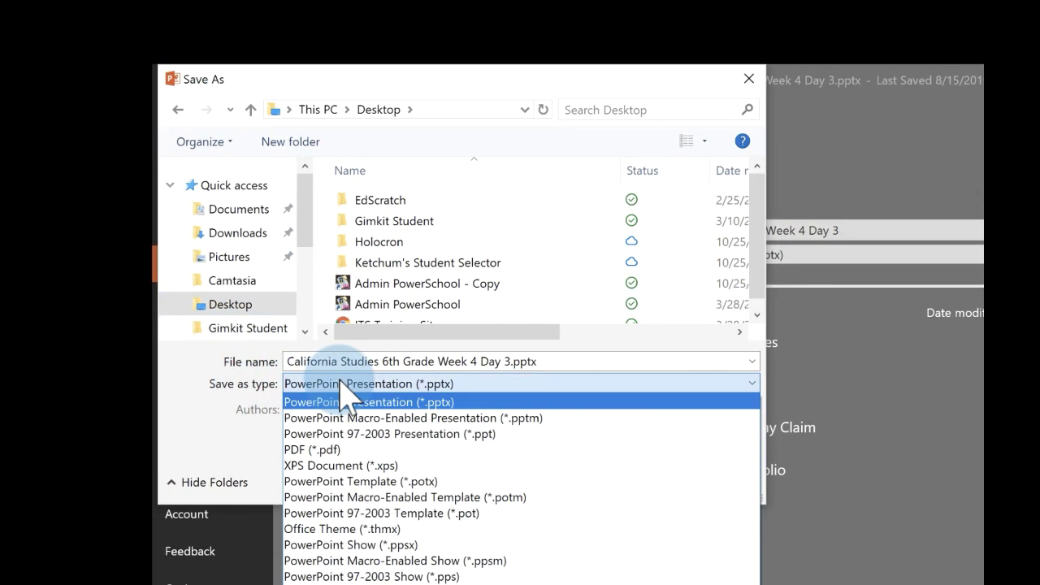
pyautogui.click(338, 449)
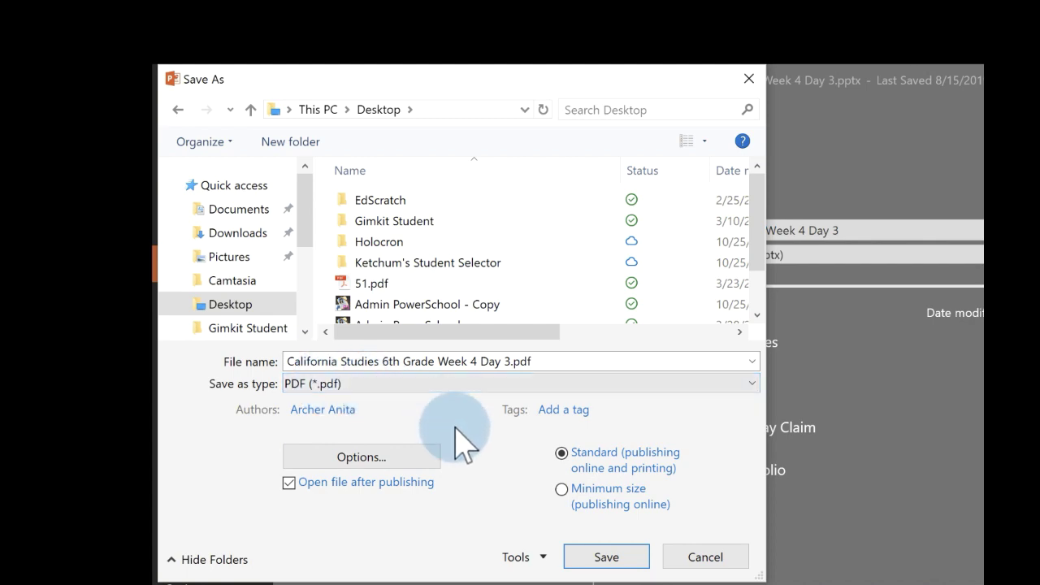
pyautogui.click(578, 556)
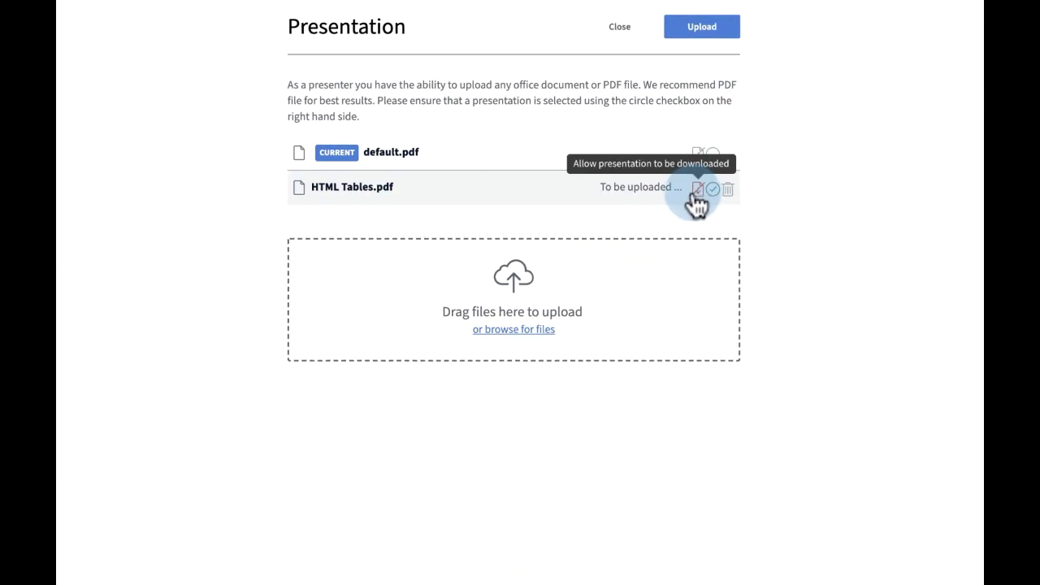
# Back in the conference, allow HTML Tables.pdf to be downloaded and upload it as the presentation.
pyautogui.click(698, 192)
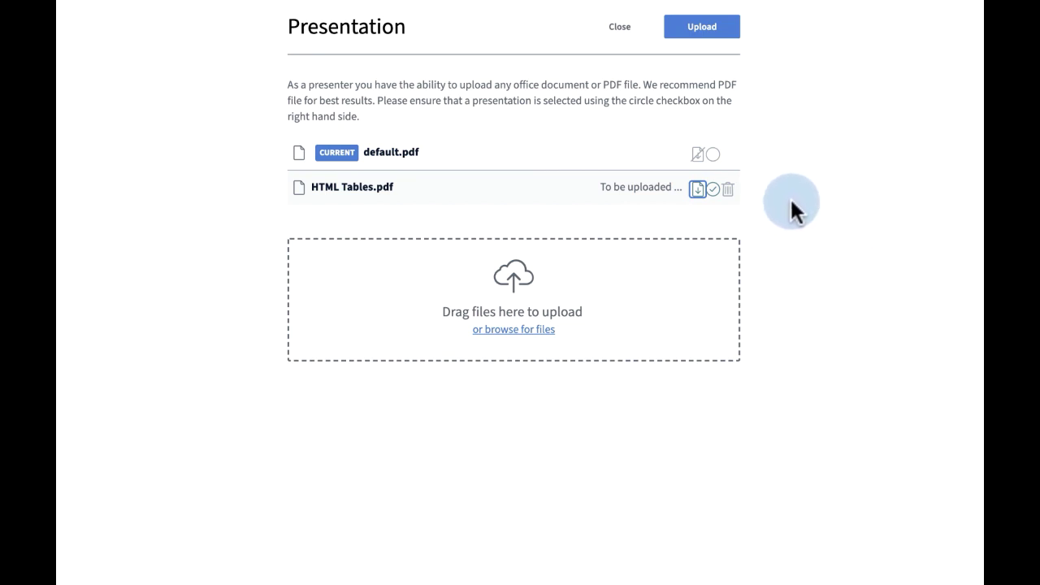
pyautogui.click(707, 29)
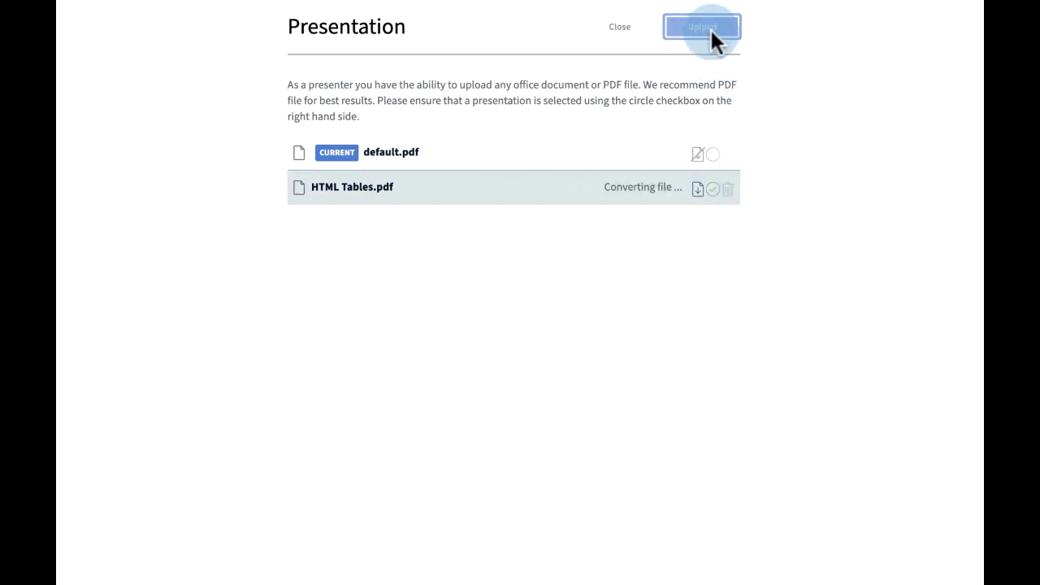
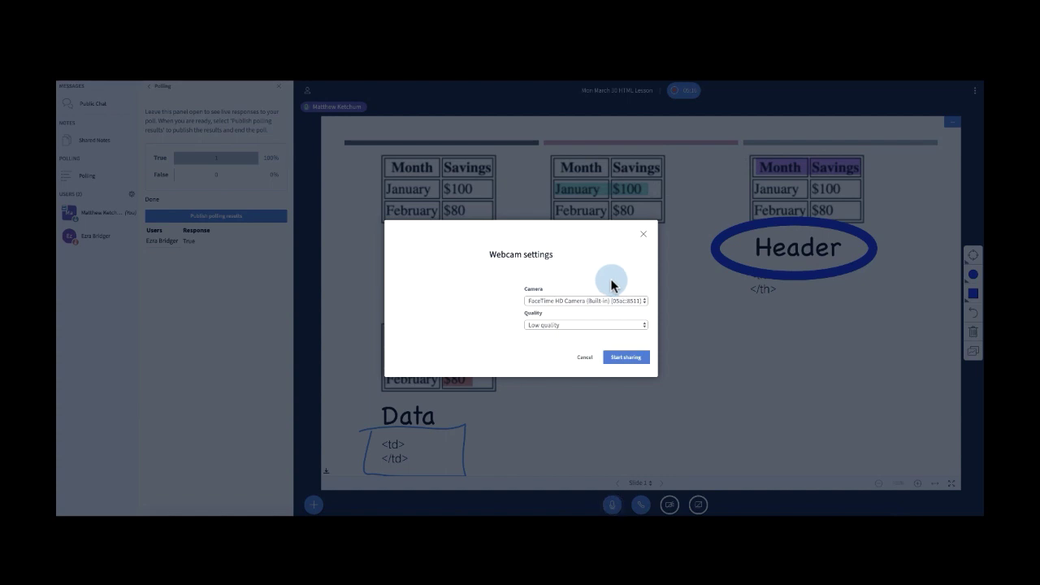
# Start sharing the webcam using the built-in FaceTime HD Camera at low quality.
pyautogui.click(627, 360)
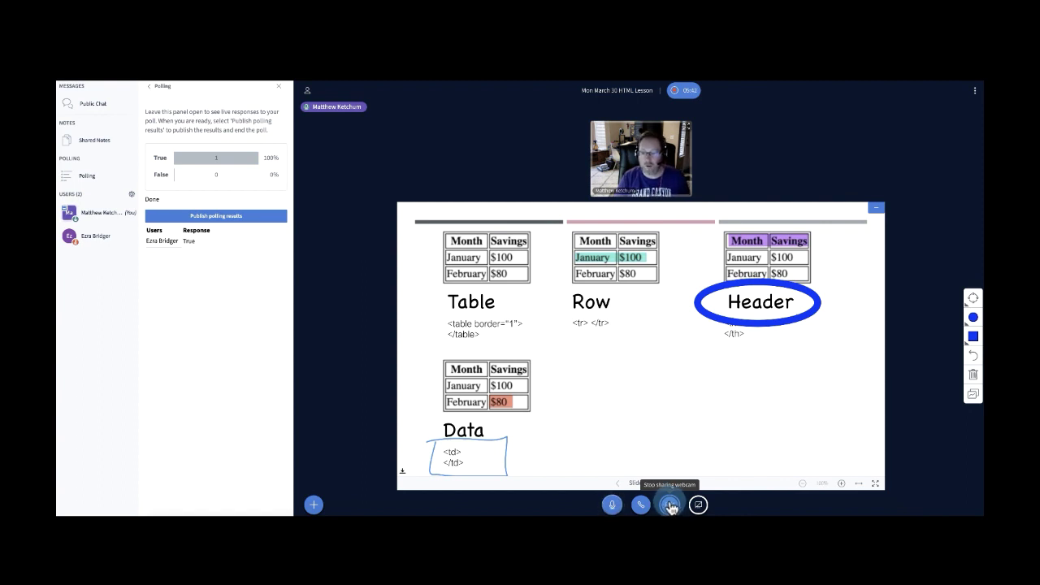
# Stop sharing the webcam, and bring up the choices for sharing the screen, then cancel without sharing.
pyautogui.click(669, 506)
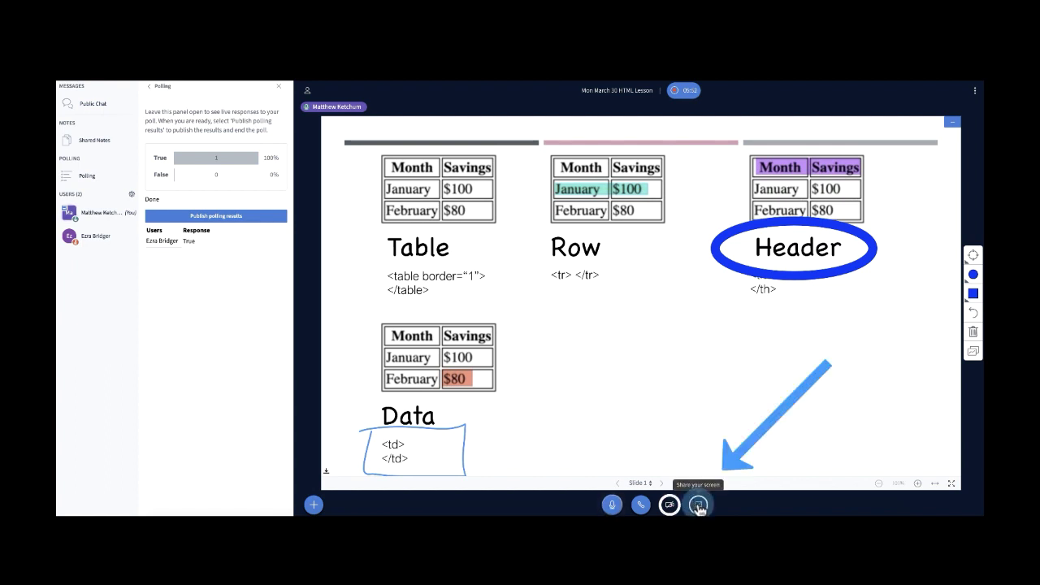
pyautogui.click(699, 505)
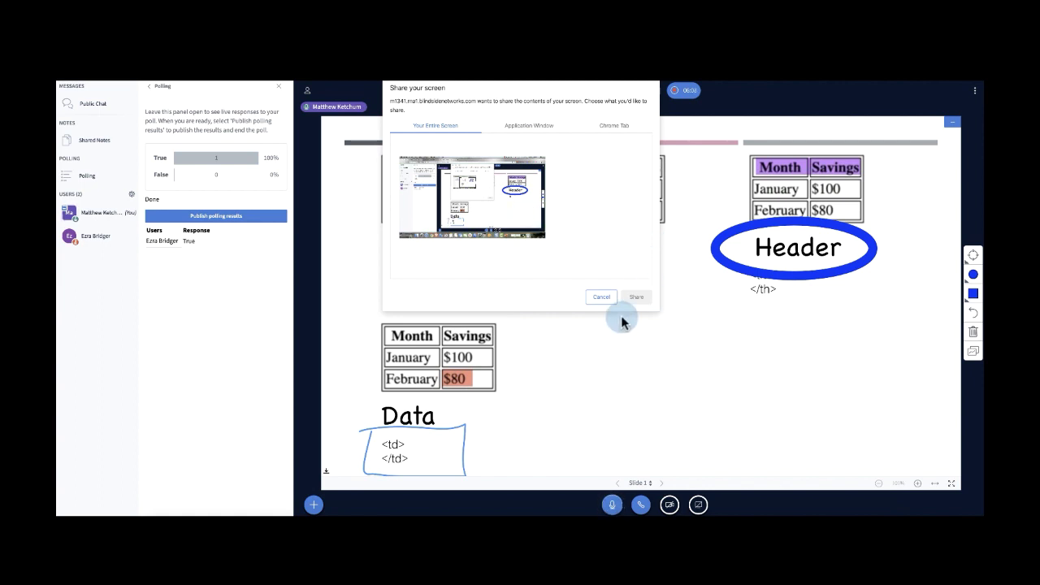
pyautogui.click(601, 297)
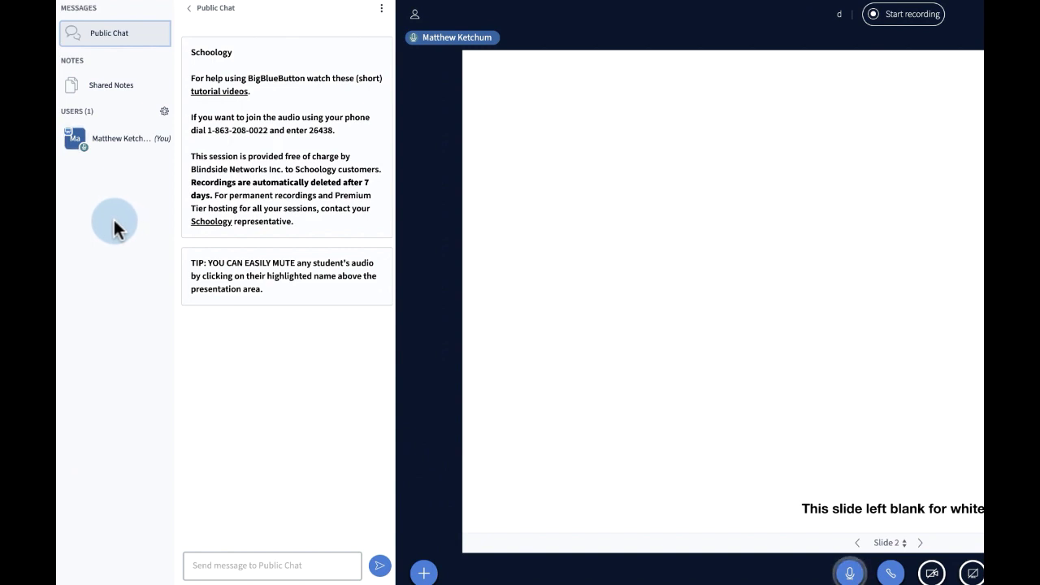
# Start writing English closed captions for the session and display them in 24px Calibri, white on a black background.
pyautogui.click(163, 113)
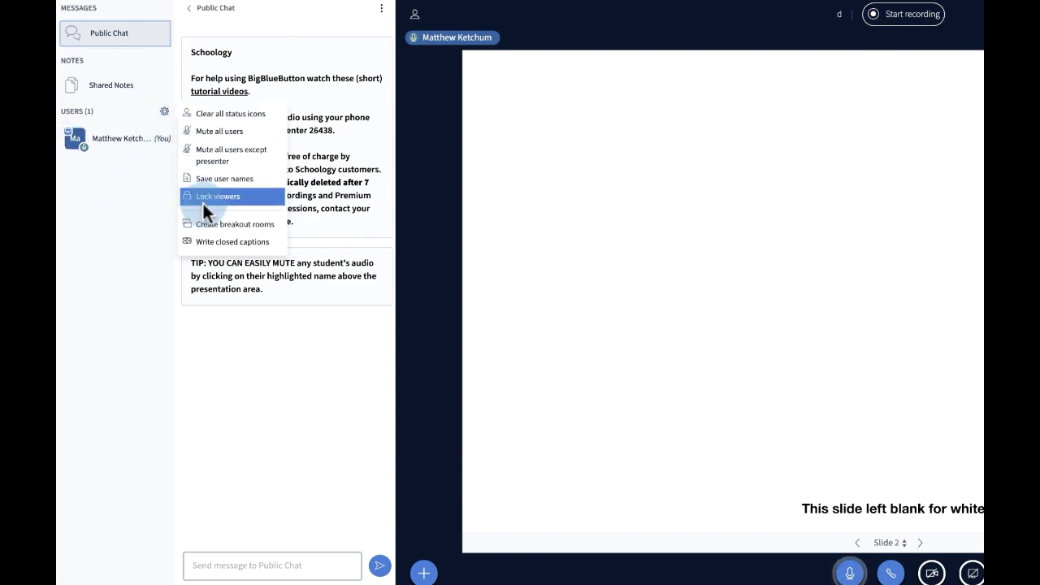
pyautogui.click(226, 243)
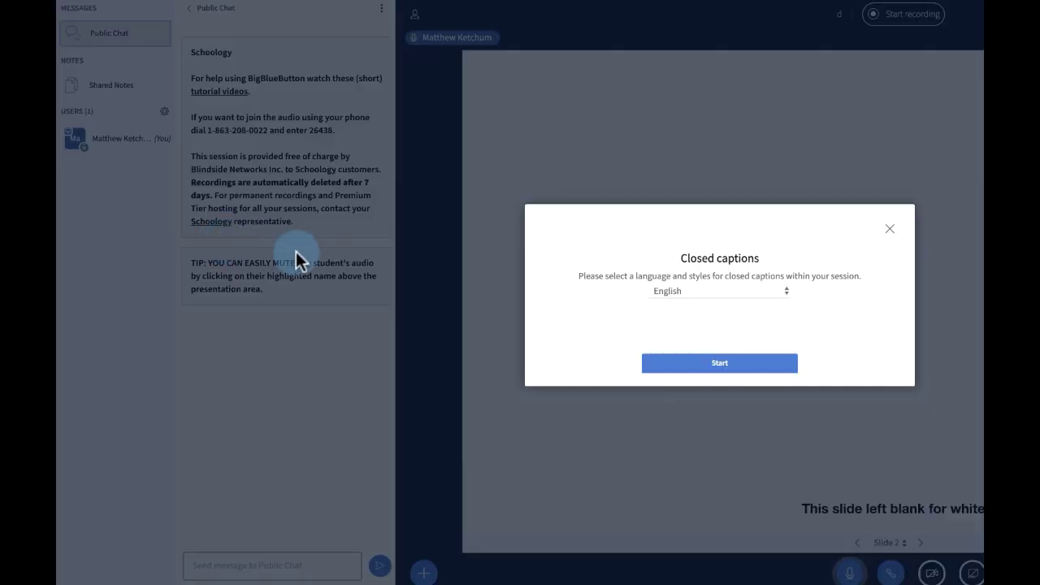
pyautogui.click(713, 367)
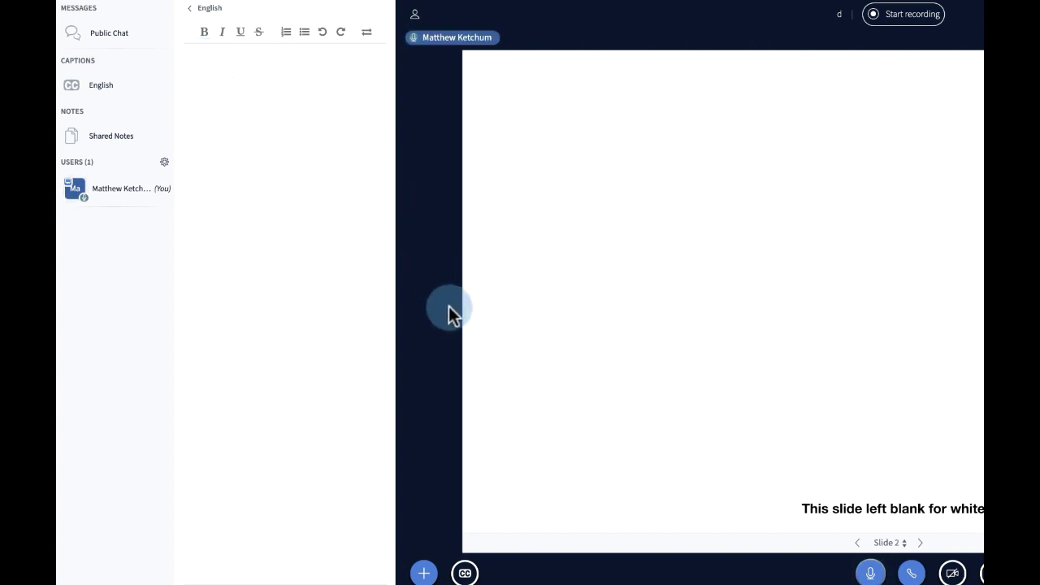
pyautogui.click(466, 574)
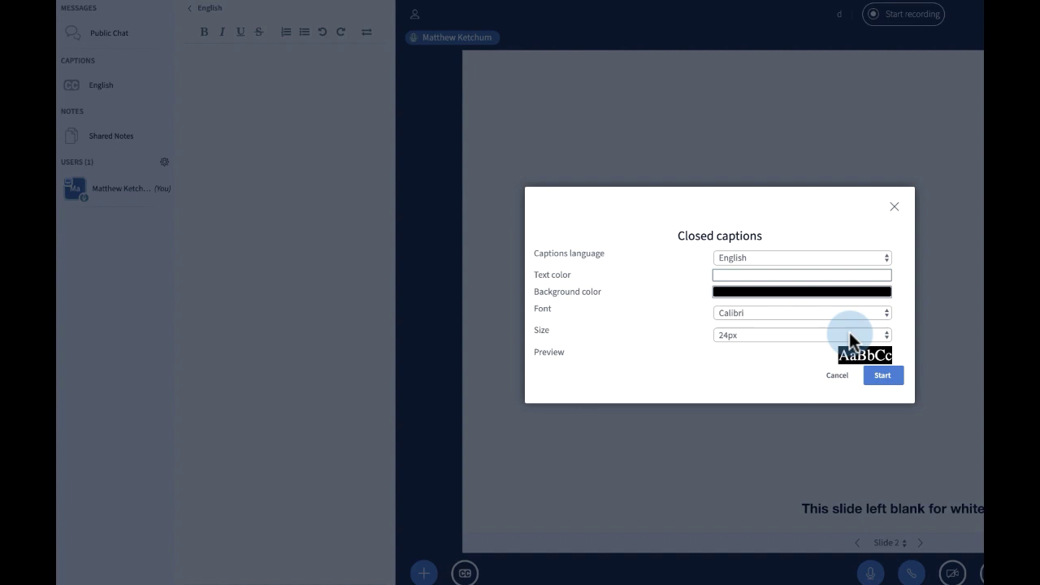
pyautogui.click(881, 377)
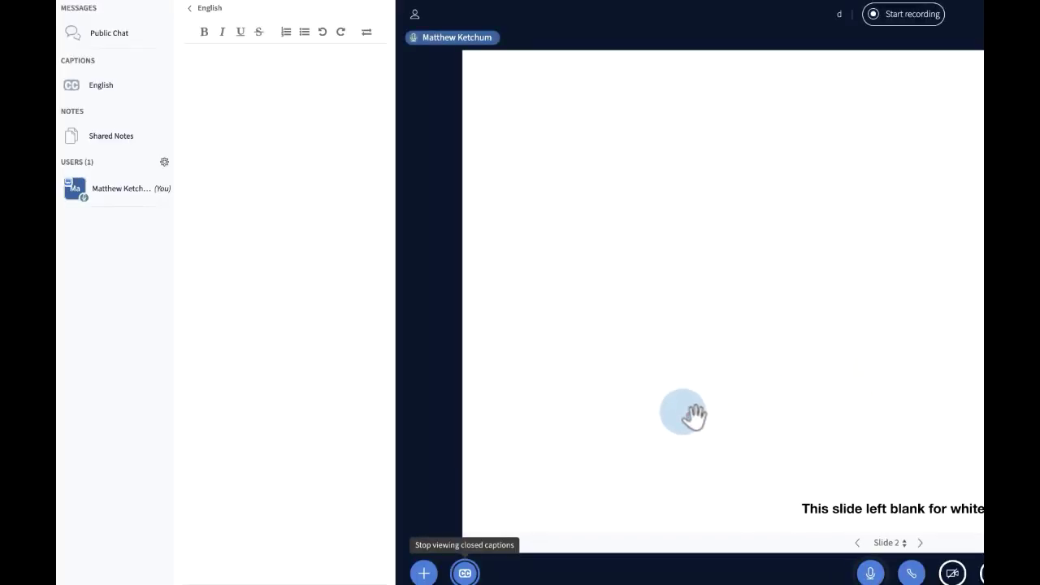
# Write "Types Closed Captions" in the English captions pad.
pyautogui.click(230, 63)
pyautogui.write('Types Clo')
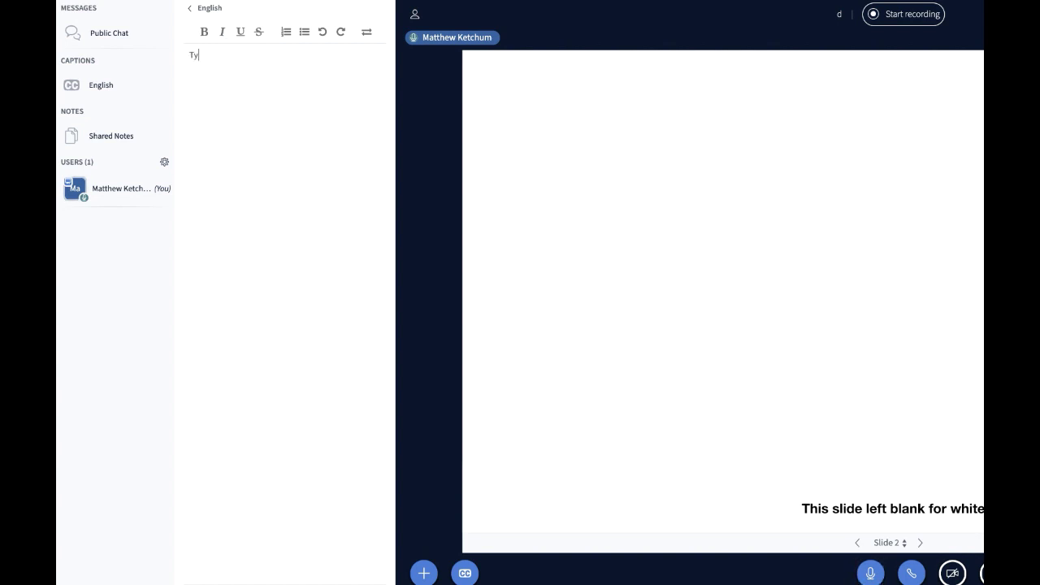
pyautogui.write('sed Captions')
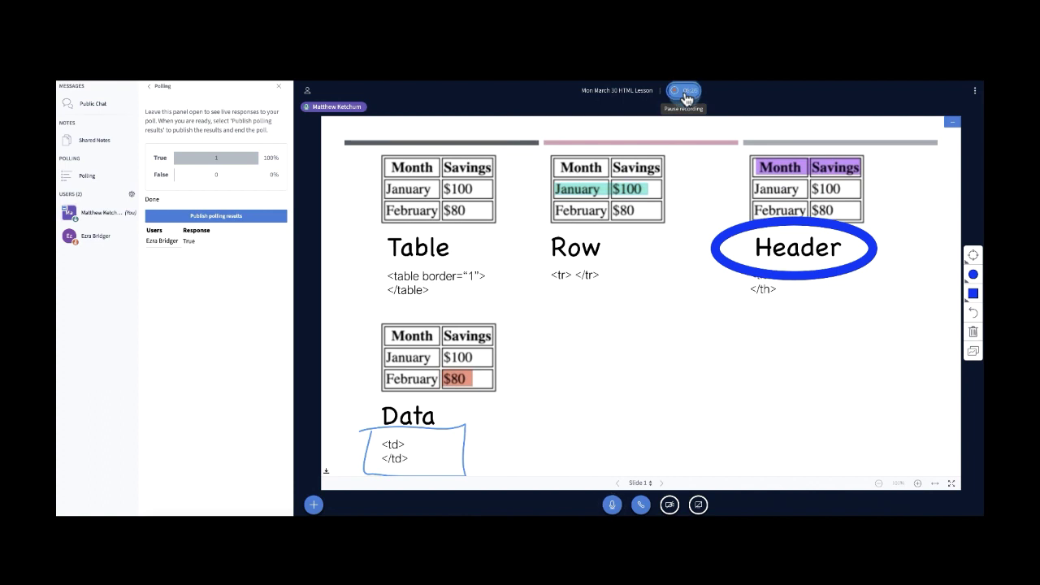
# Try to pause the session recording, and look through the conference's Application and Data savings settings without changing them.
pyautogui.click(687, 95)
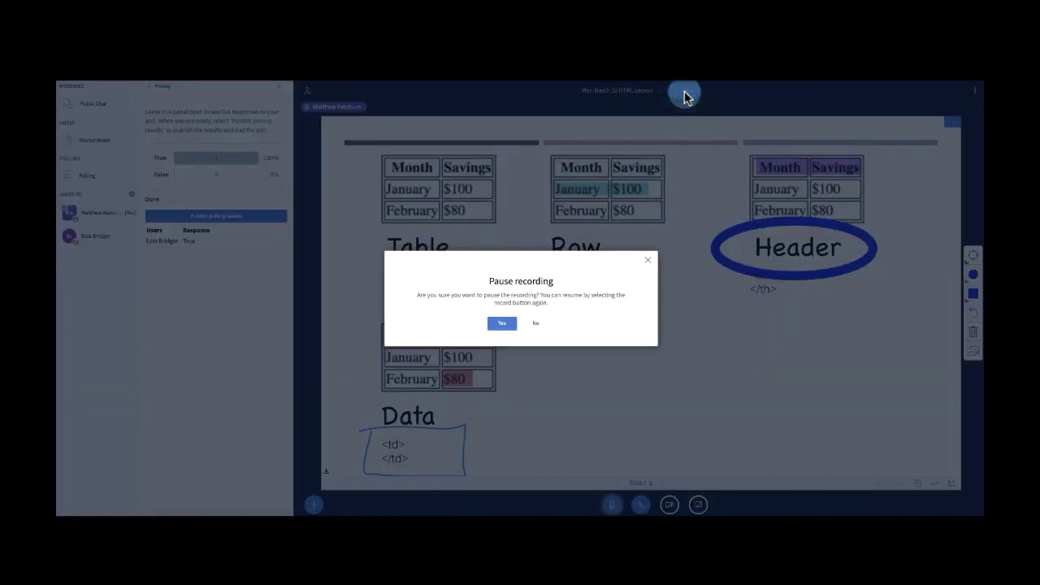
pyautogui.click(506, 325)
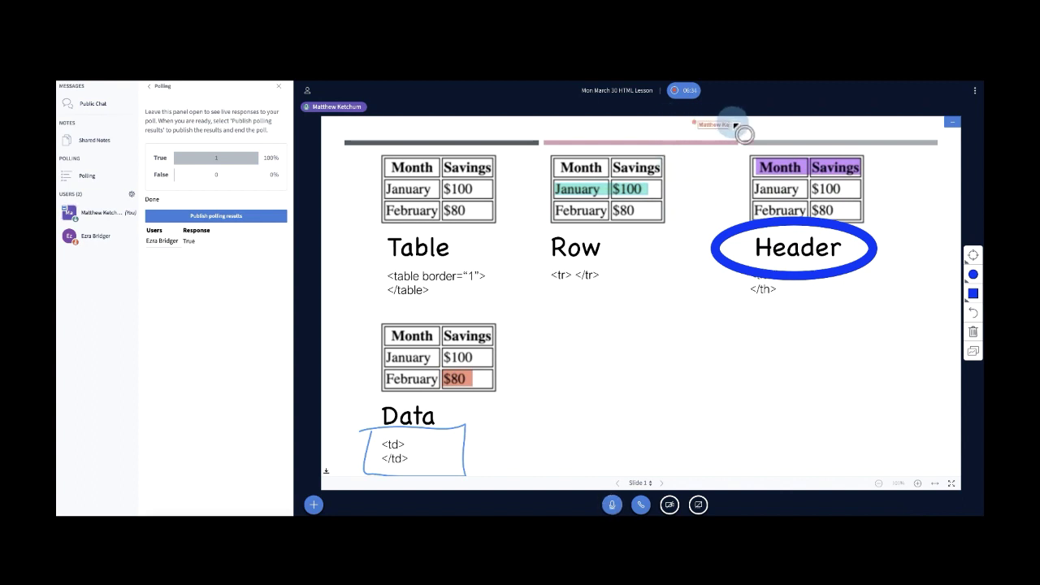
pyautogui.click(974, 95)
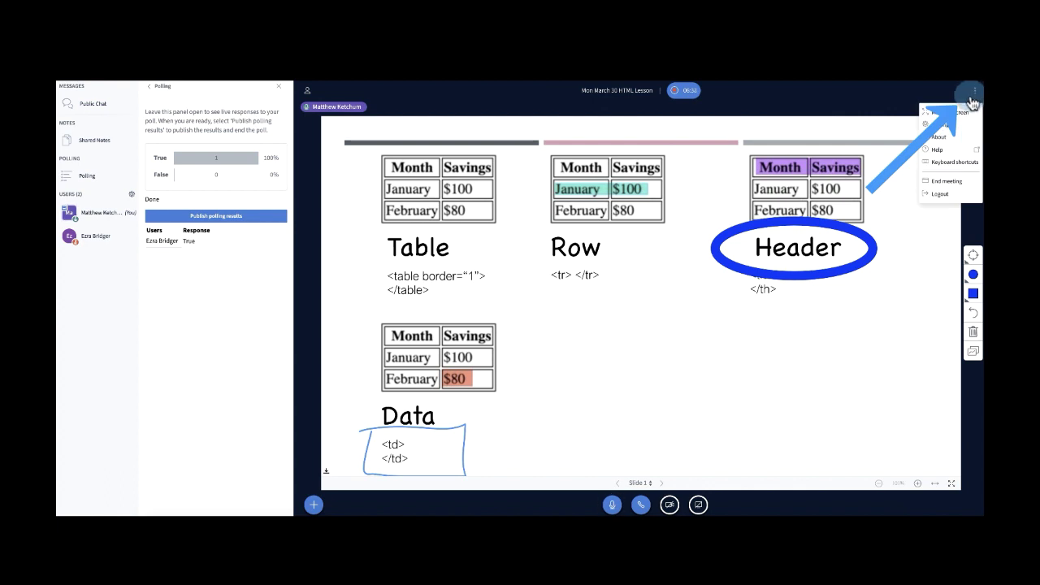
pyautogui.click(943, 124)
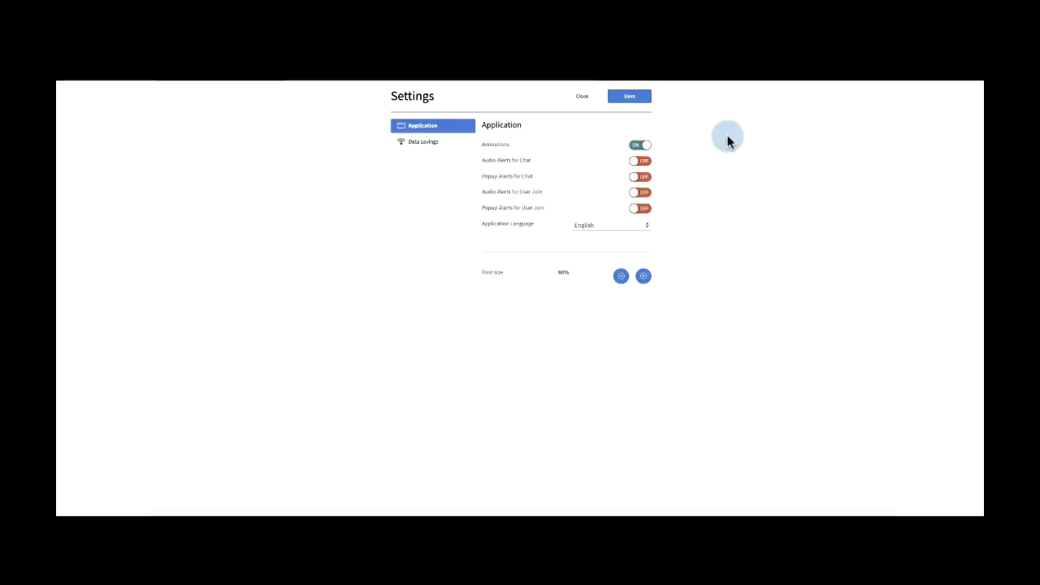
pyautogui.click(420, 146)
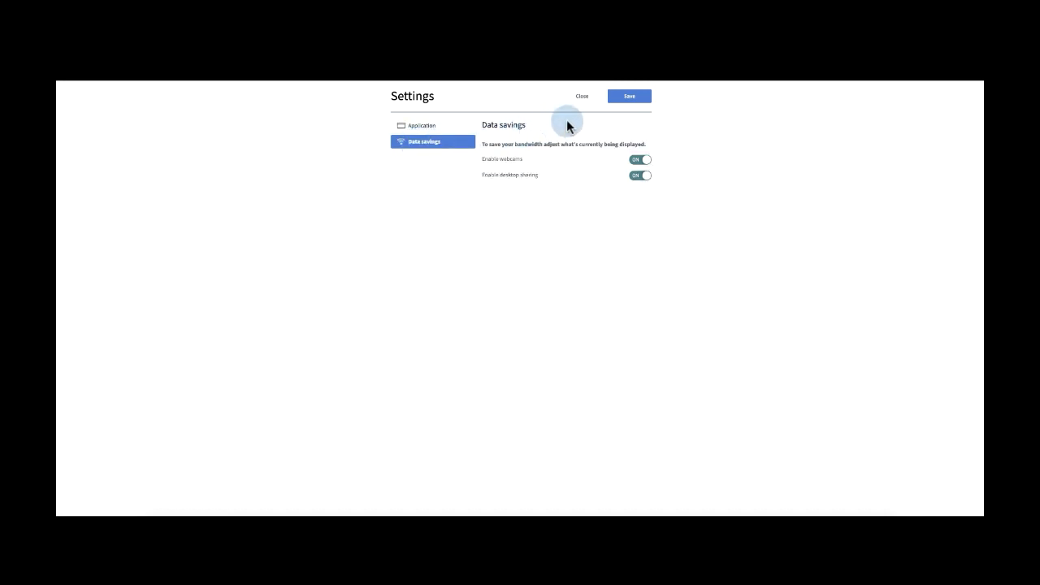
pyautogui.click(580, 97)
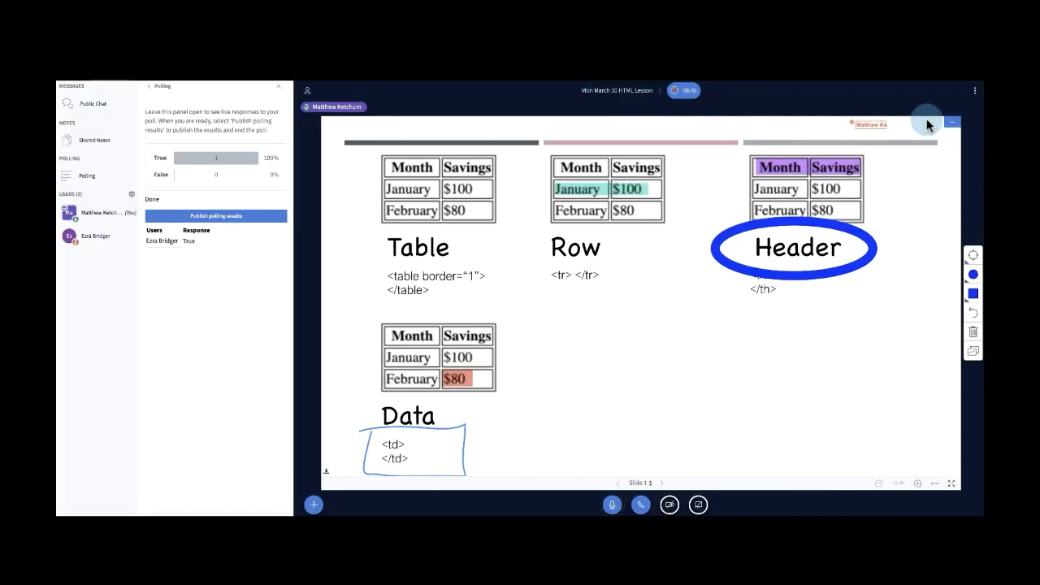
# End the HTML Lesson meeting, confirming that the session should be ended.
pyautogui.click(974, 93)
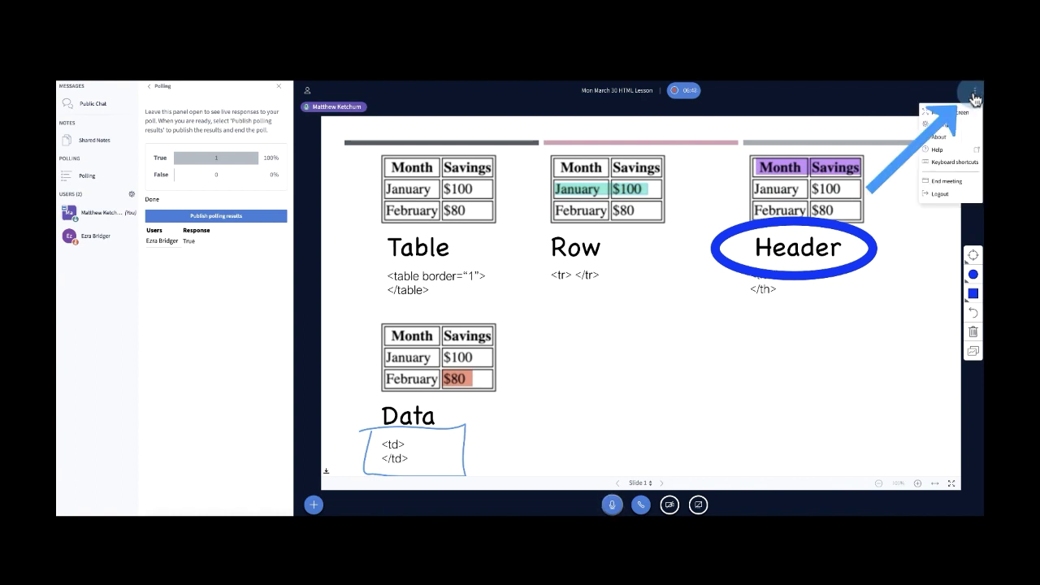
pyautogui.click(965, 183)
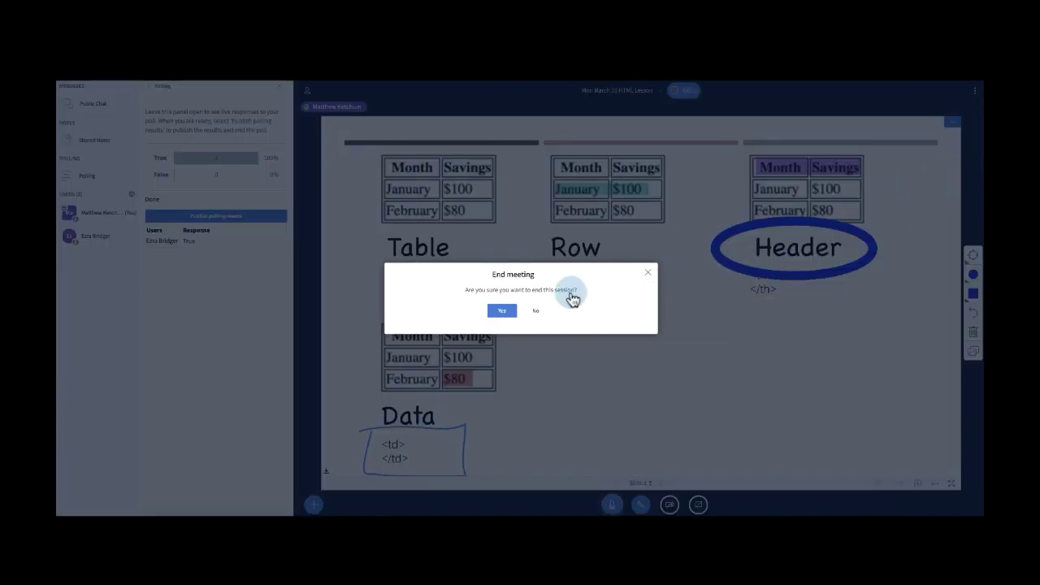
pyautogui.click(504, 311)
pyautogui.click(553, 311)
pyautogui.click(524, 364)
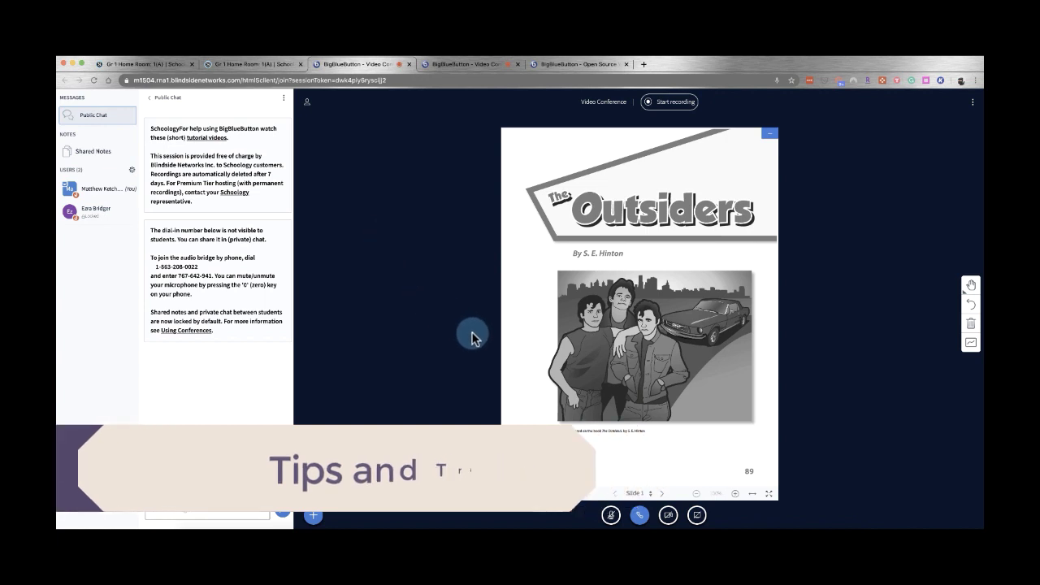
# In the Video Conference session, advance the Outsiders presentation to slide 3, the start of Chapter 1.
pyautogui.click(314, 516)
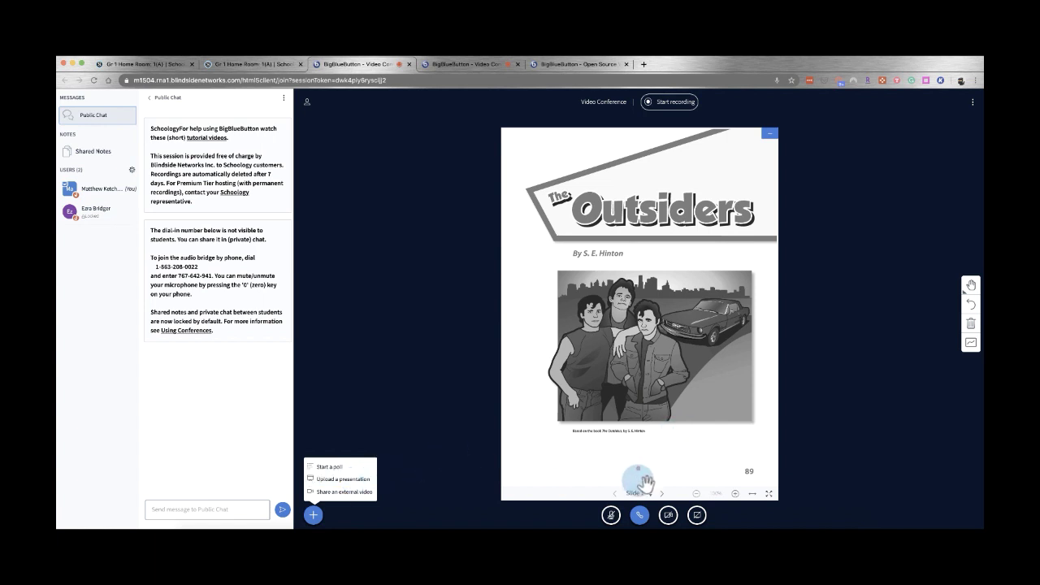
pyautogui.click(662, 495)
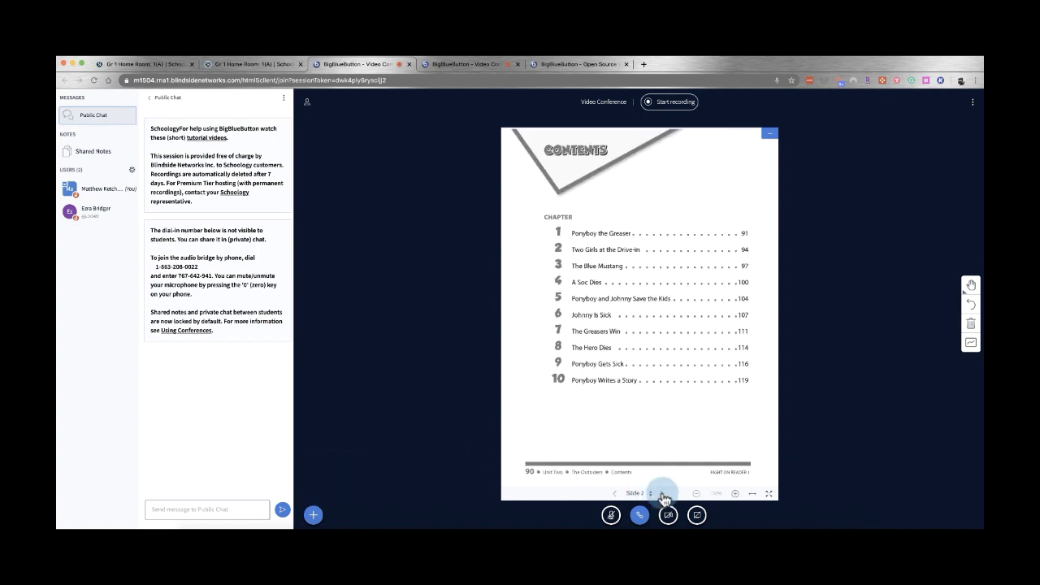
pyautogui.click(662, 496)
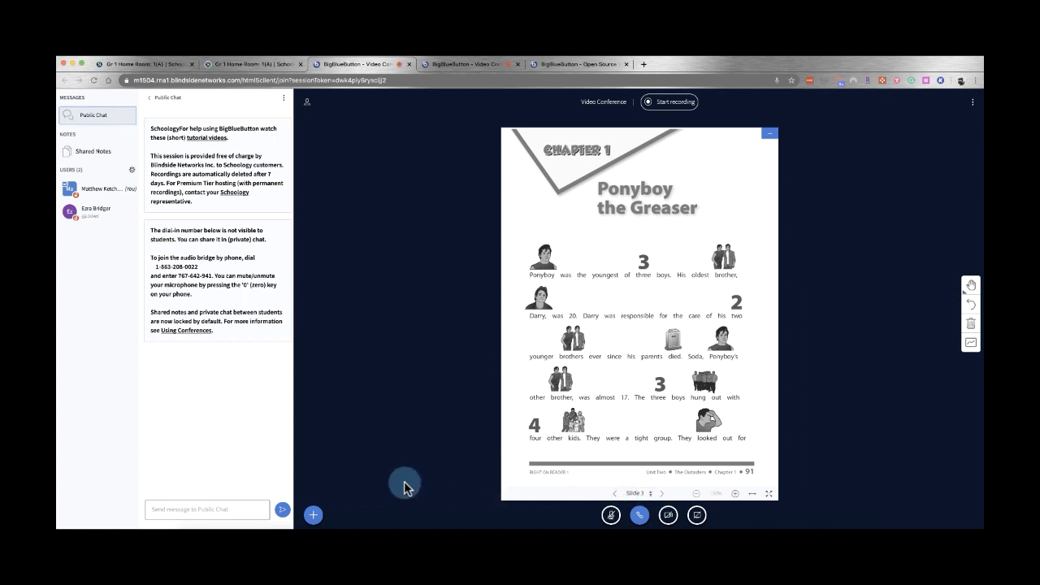
# Make default.pdf the current presentation and go to slide 2, the blank whiteboard slide.
pyautogui.click(314, 516)
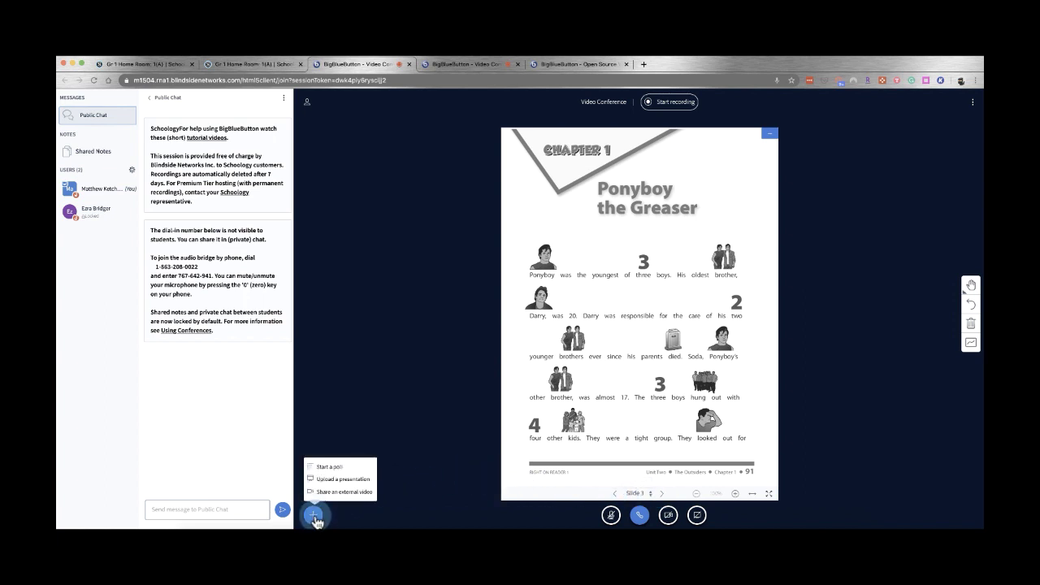
pyautogui.click(350, 480)
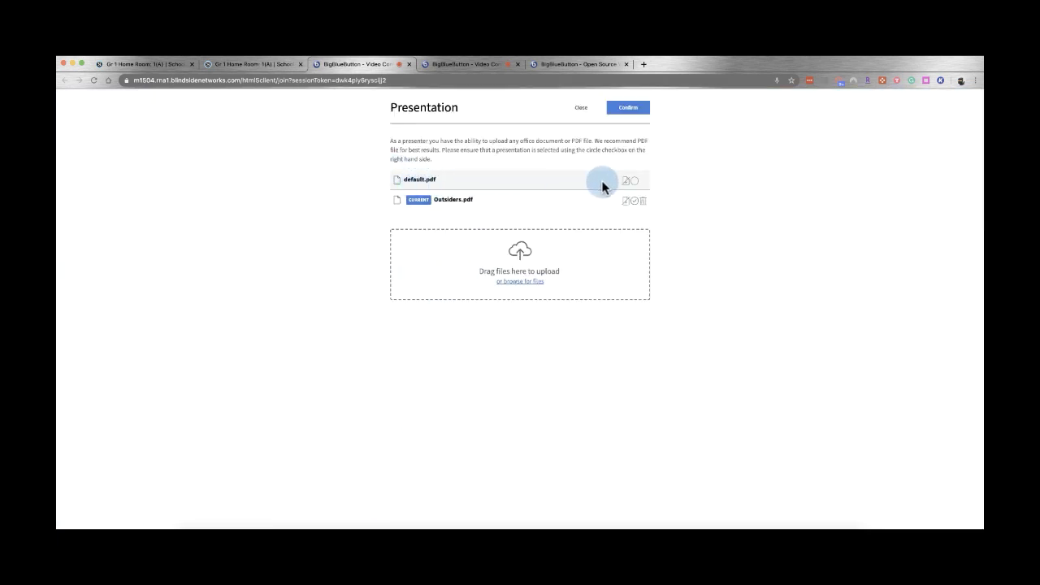
pyautogui.click(634, 181)
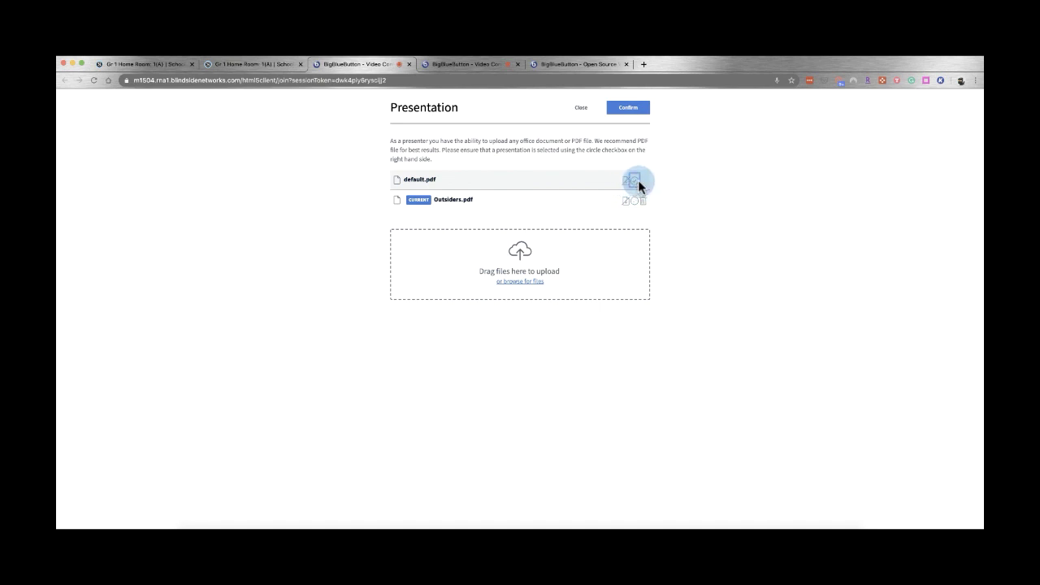
pyautogui.click(630, 107)
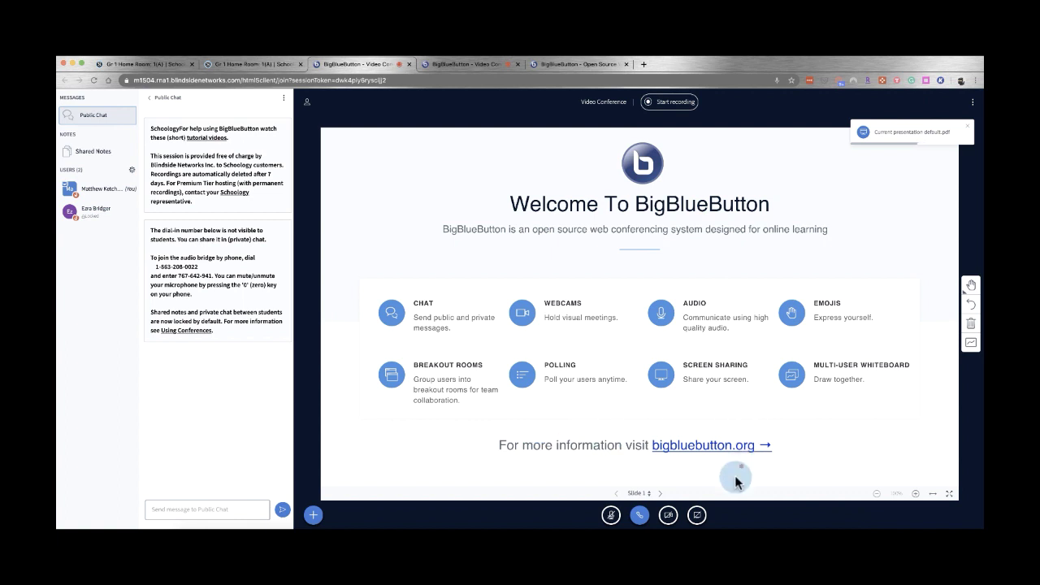
pyautogui.click(660, 494)
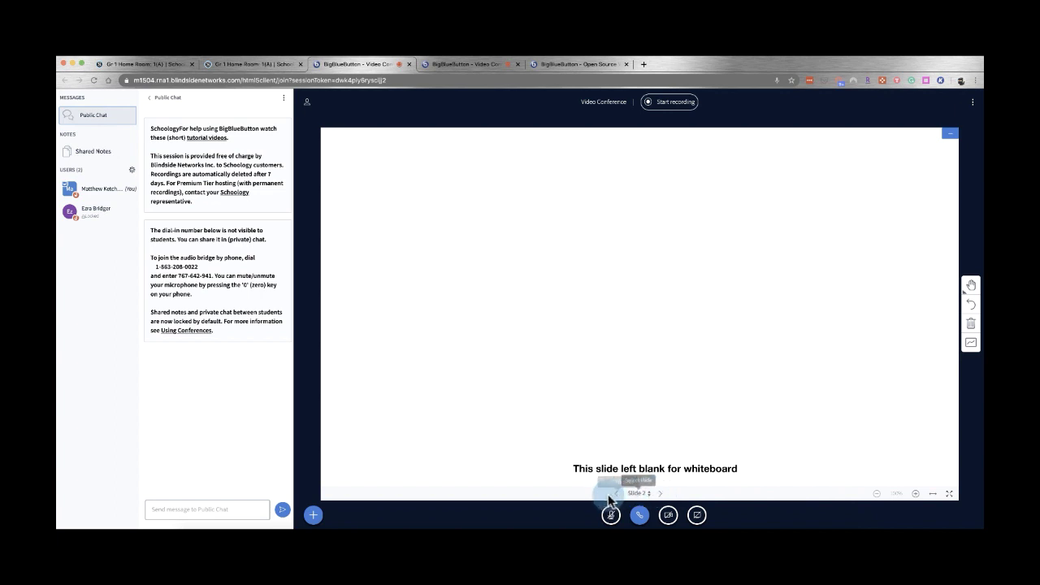
pyautogui.click(314, 514)
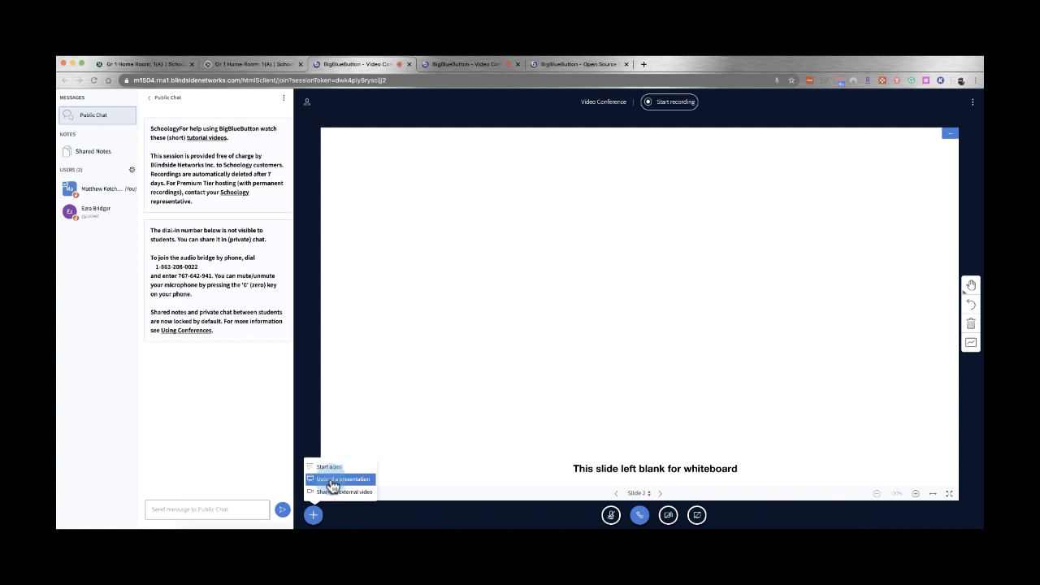
pyautogui.click(443, 513)
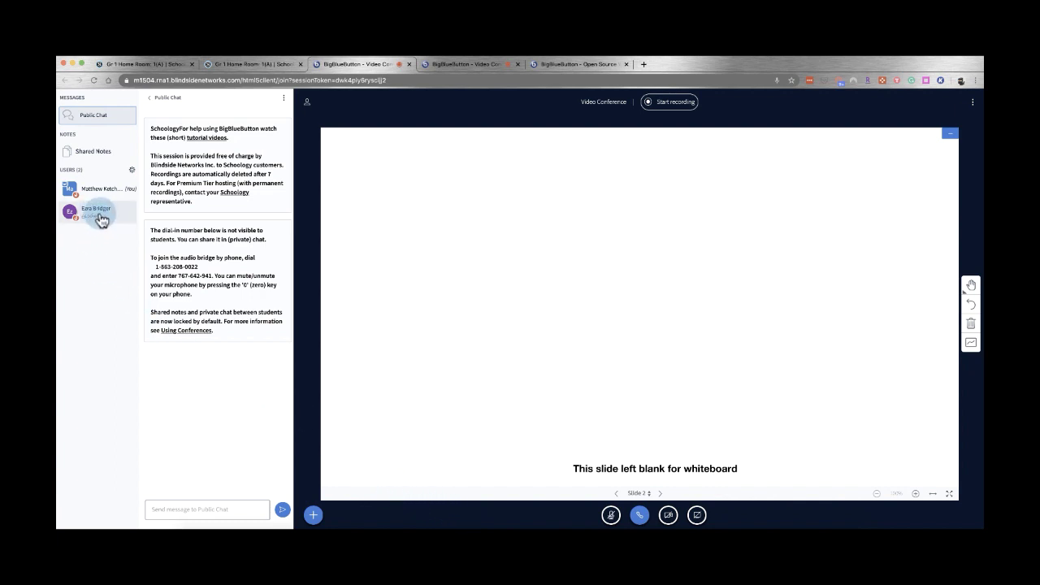
# Switch to the student's view of the conference and set the student's status to Raise.
pyautogui.click(457, 64)
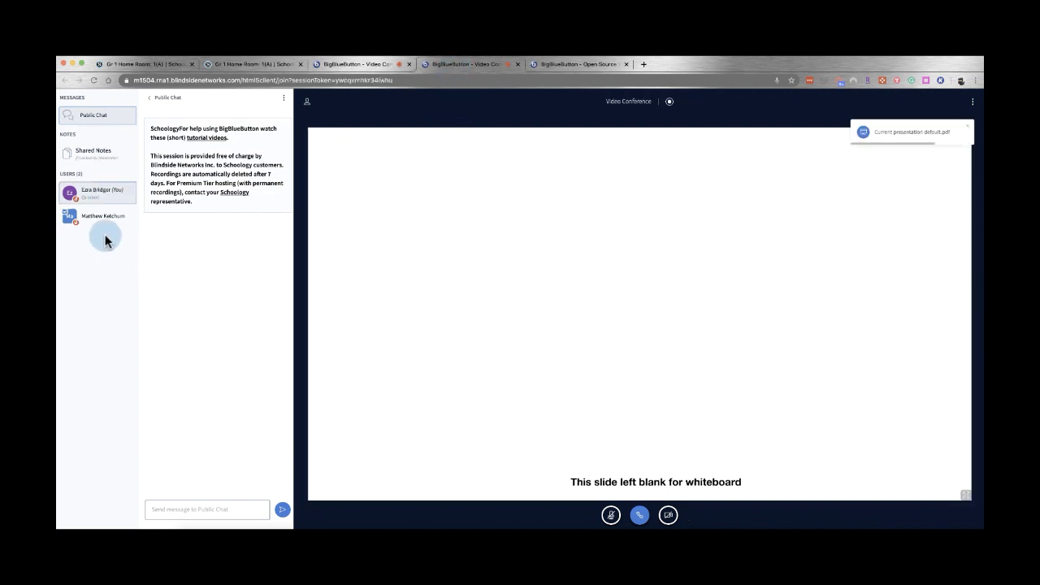
pyautogui.click(93, 192)
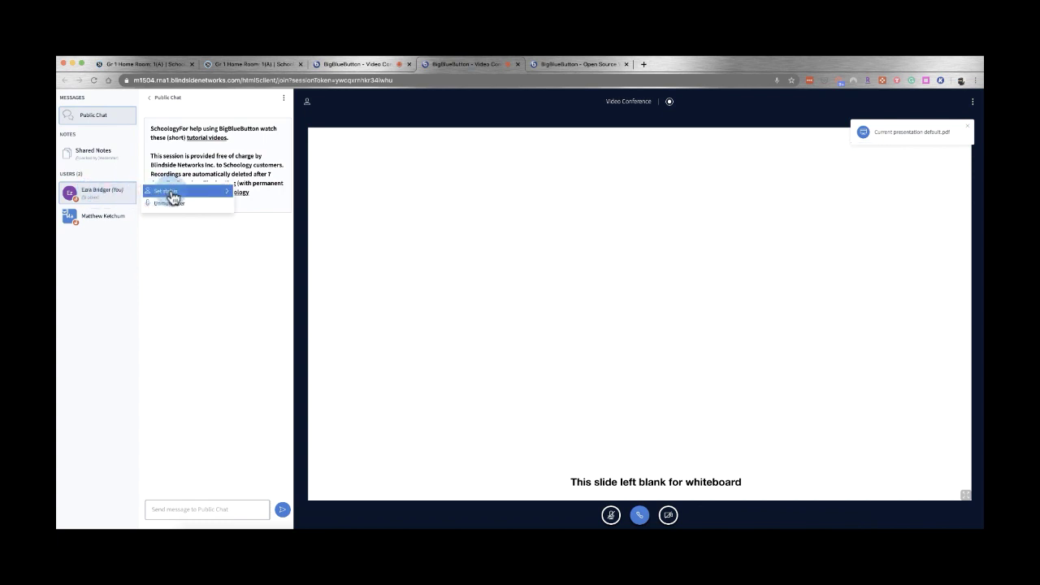
pyautogui.click(172, 197)
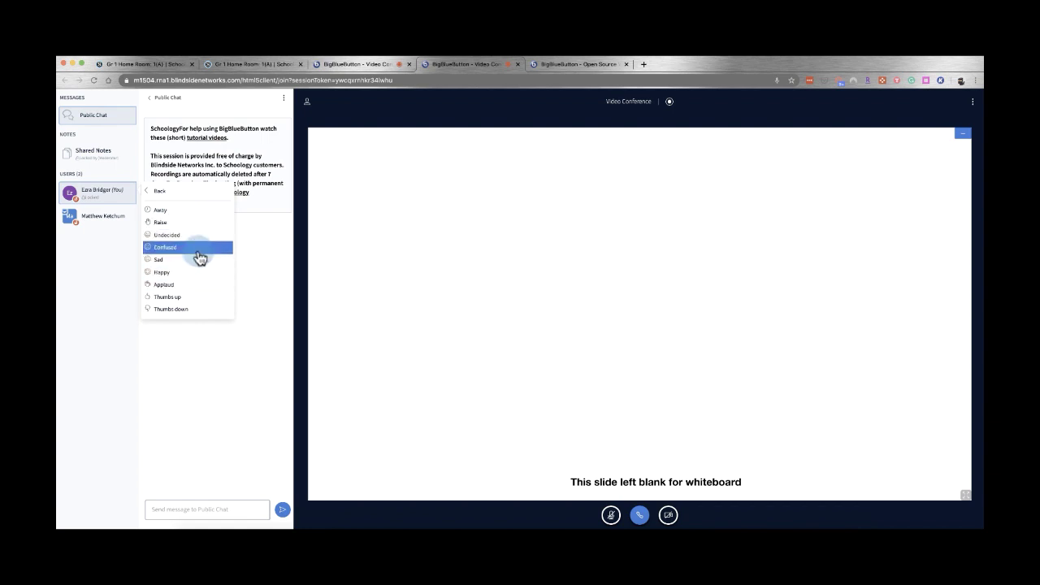
pyautogui.click(166, 223)
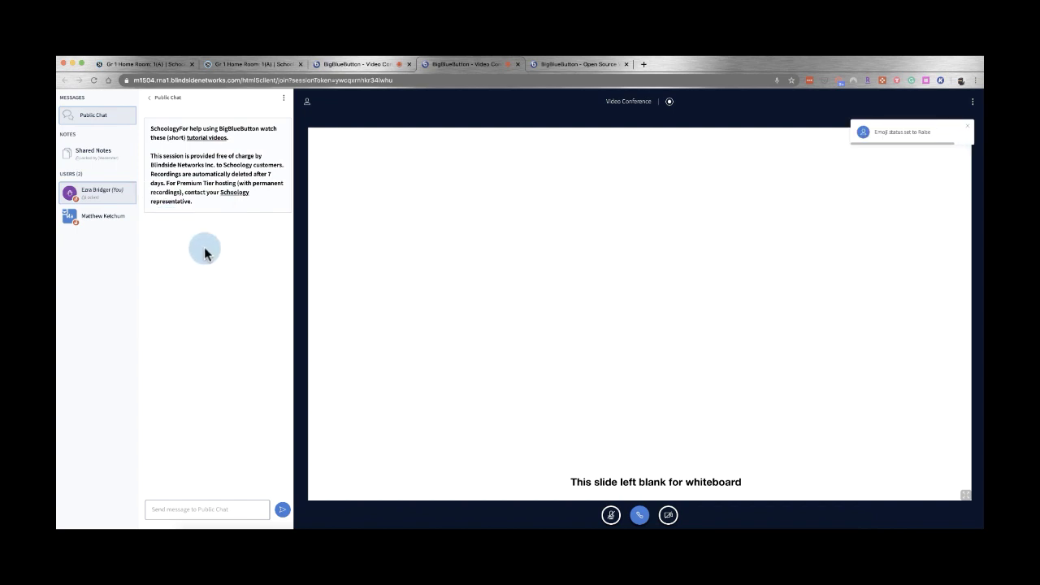
# From the teacher's view of the conference, clear the student's raised status and mute all users.
pyautogui.click(339, 63)
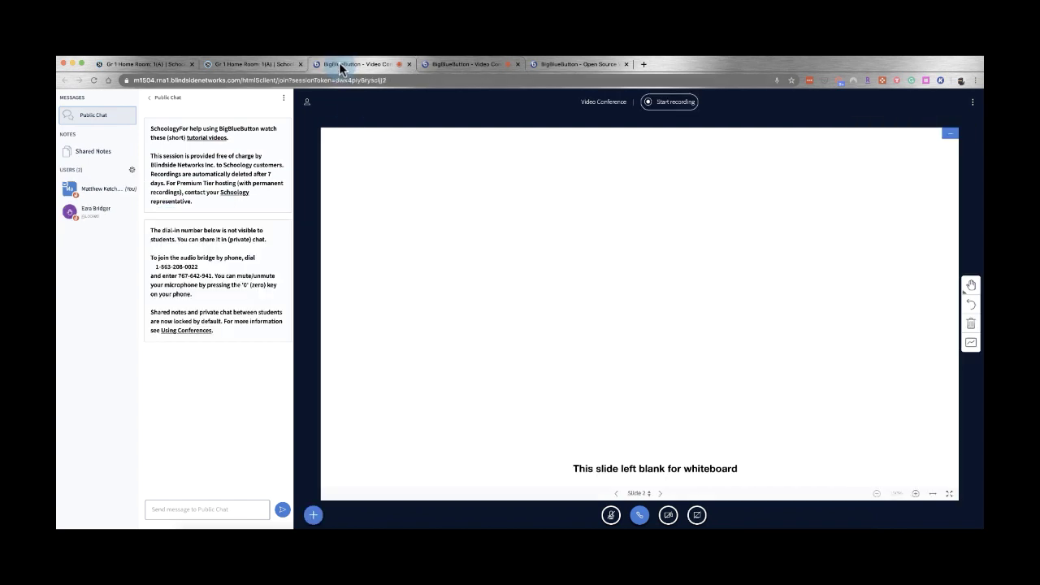
pyautogui.click(97, 208)
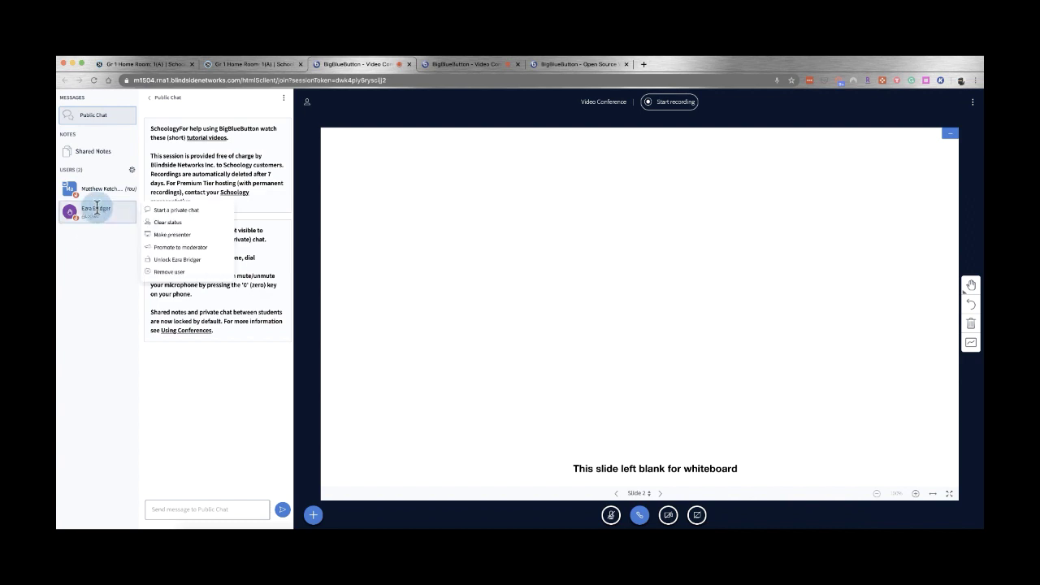
pyautogui.click(170, 222)
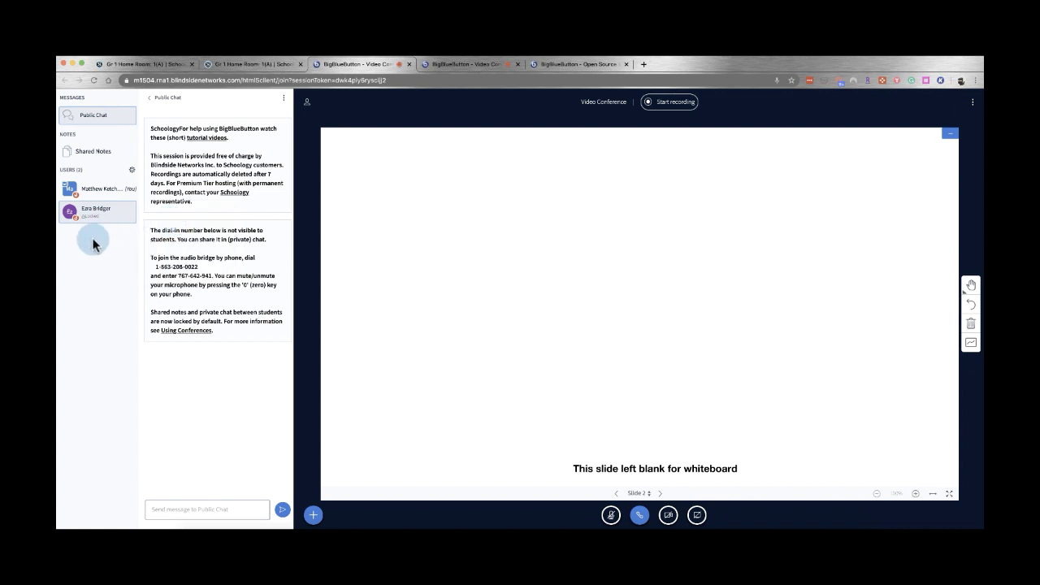
pyautogui.click(131, 174)
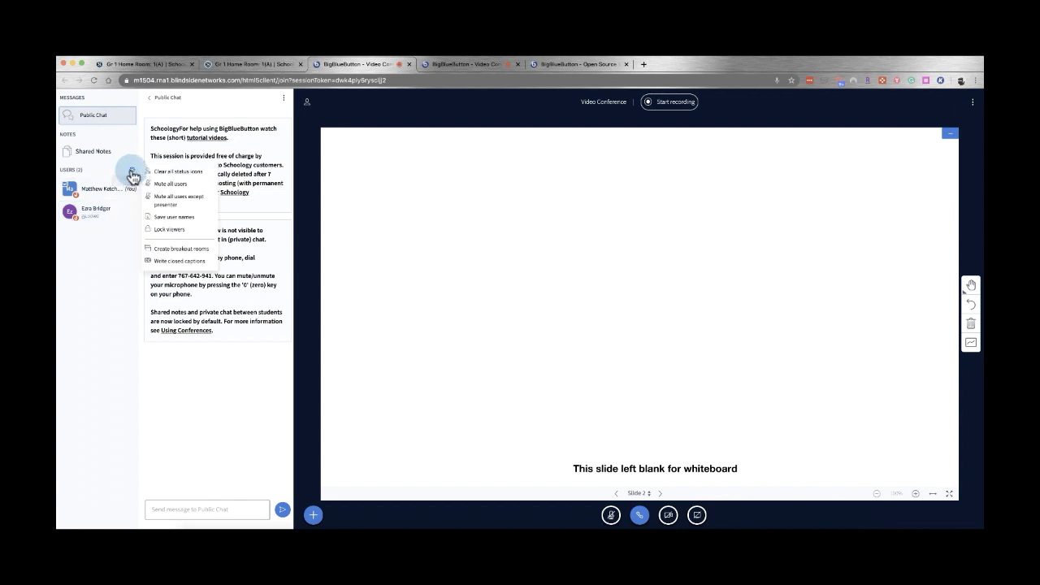
pyautogui.click(188, 207)
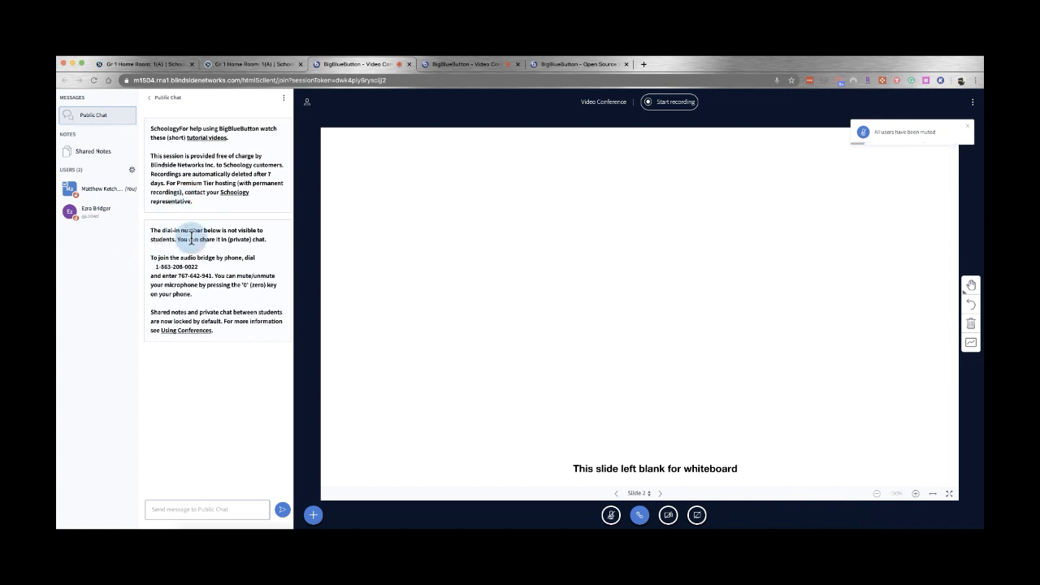
# Switch to the student's view and check the student's own options for unmuting.
pyautogui.click(442, 65)
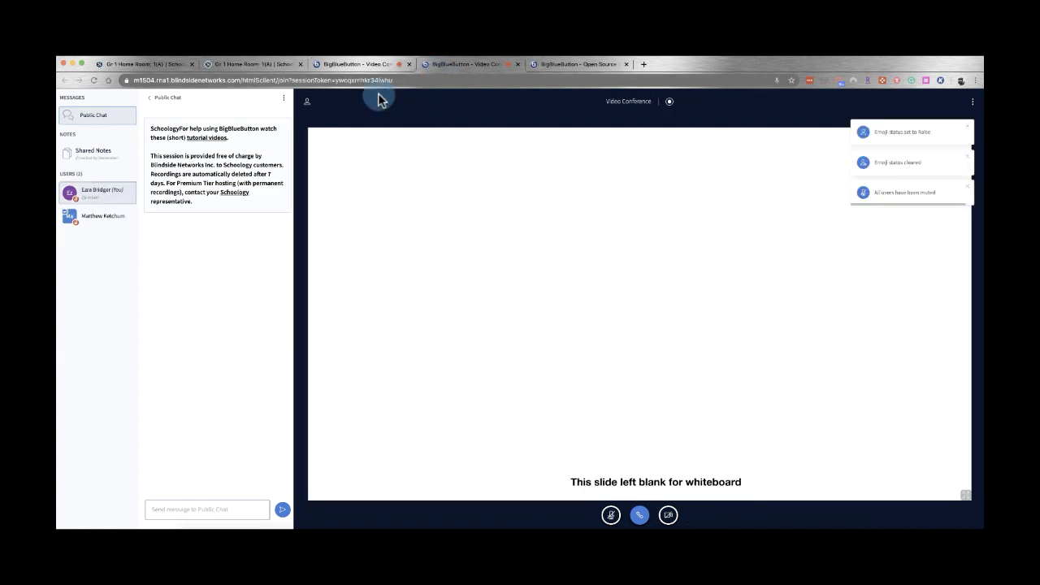
pyautogui.click(83, 192)
pyautogui.click(181, 208)
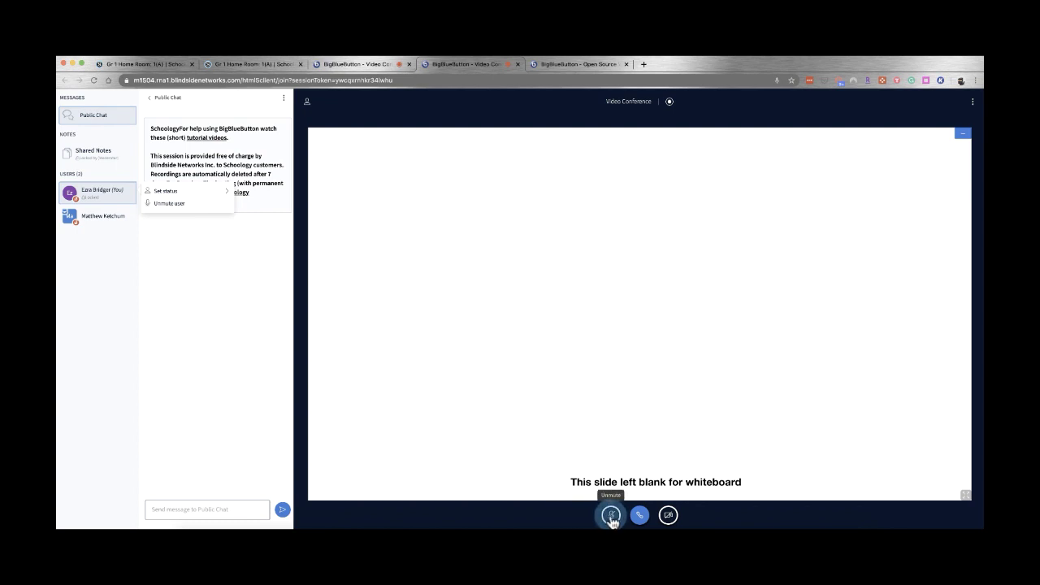
# In the teacher's view, lock webcam sharing and microphone sharing for viewers and apply the restrictions.
pyautogui.click(350, 68)
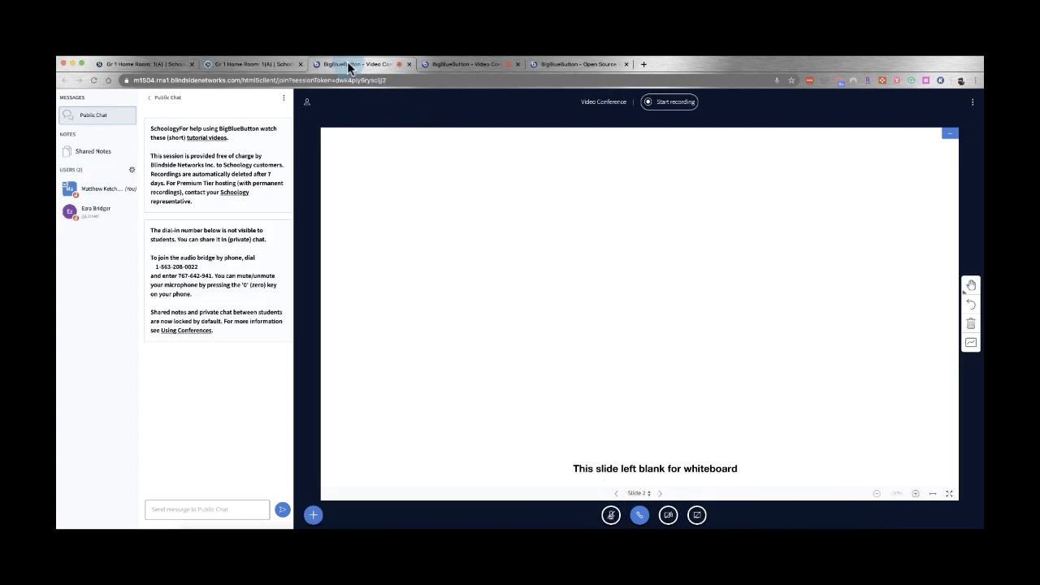
pyautogui.click(132, 170)
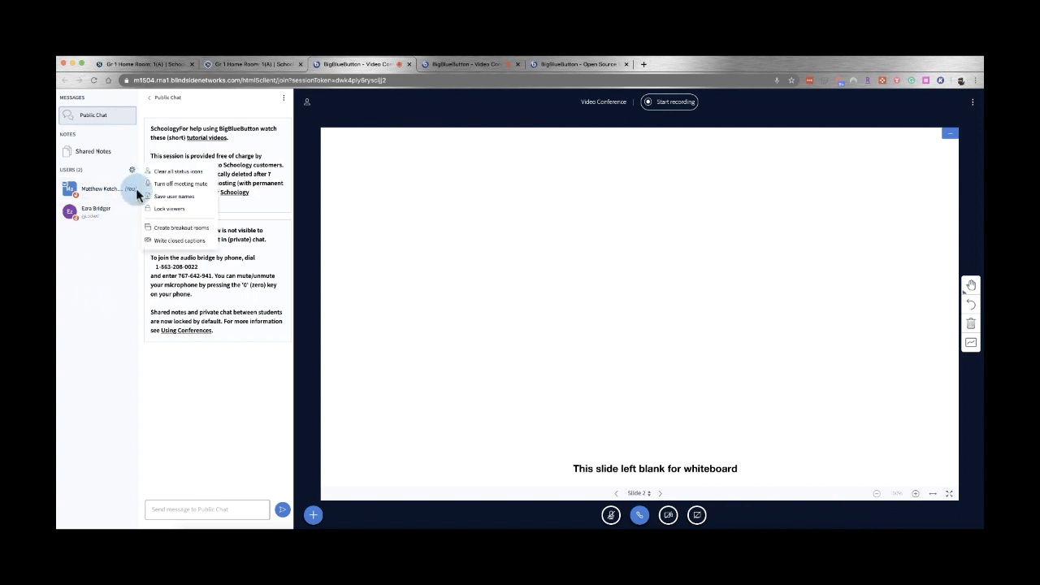
pyautogui.click(188, 211)
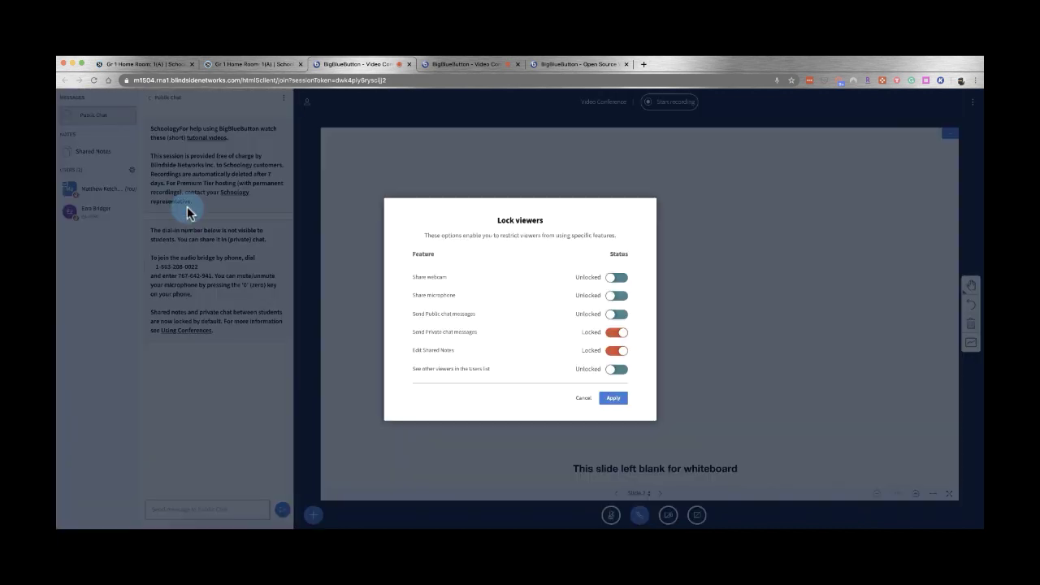
pyautogui.click(619, 299)
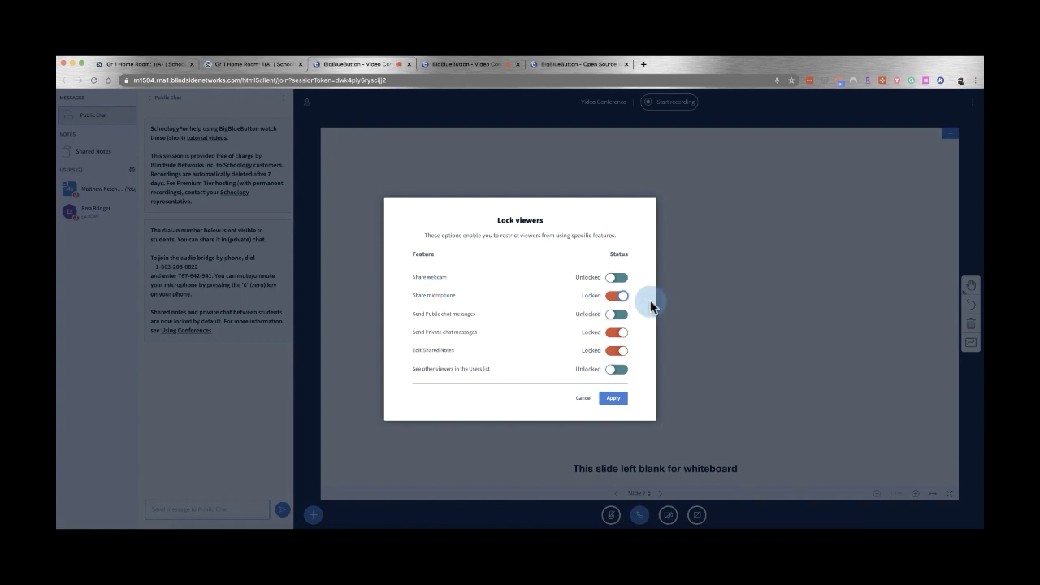
pyautogui.click(616, 278)
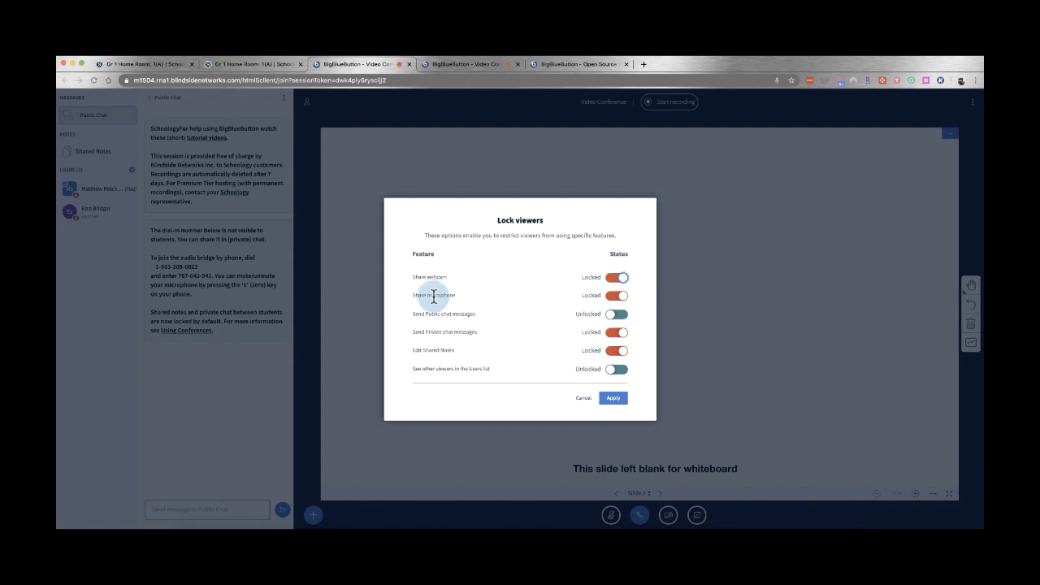
pyautogui.click(613, 398)
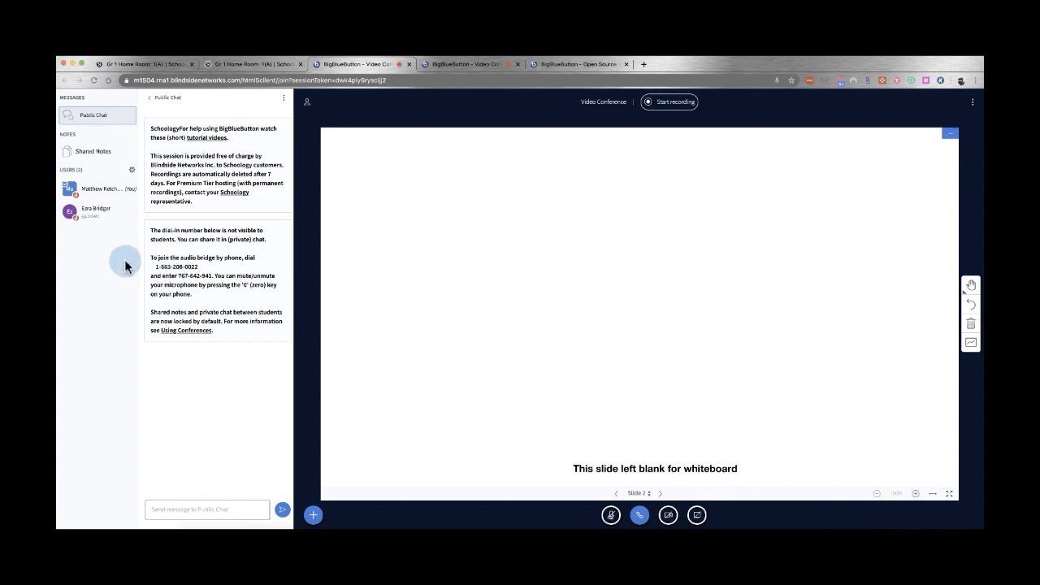
# Unlock the student individually and check the microphone control in the student's view.
pyautogui.click(97, 209)
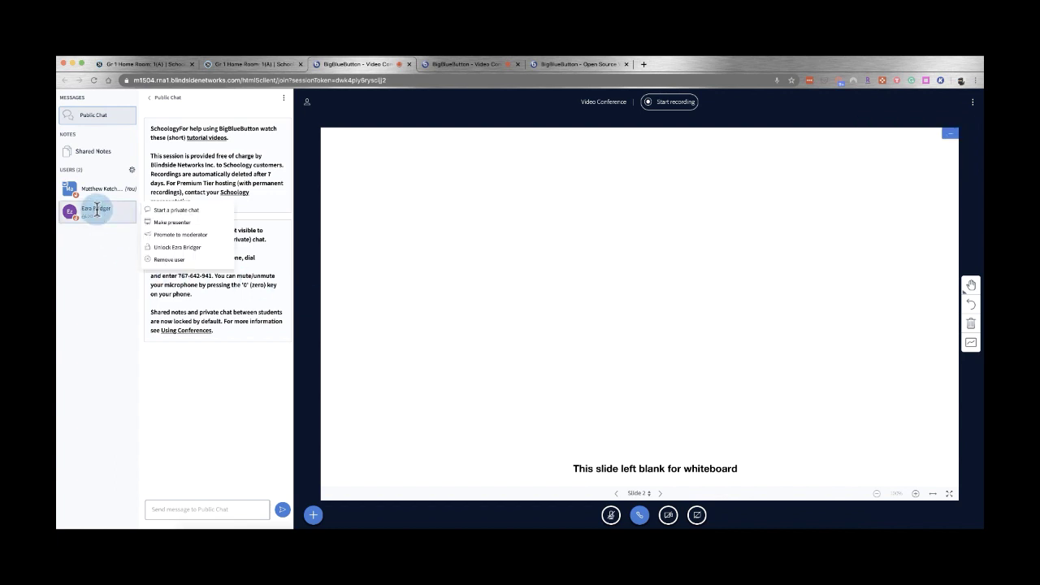
pyautogui.click(198, 246)
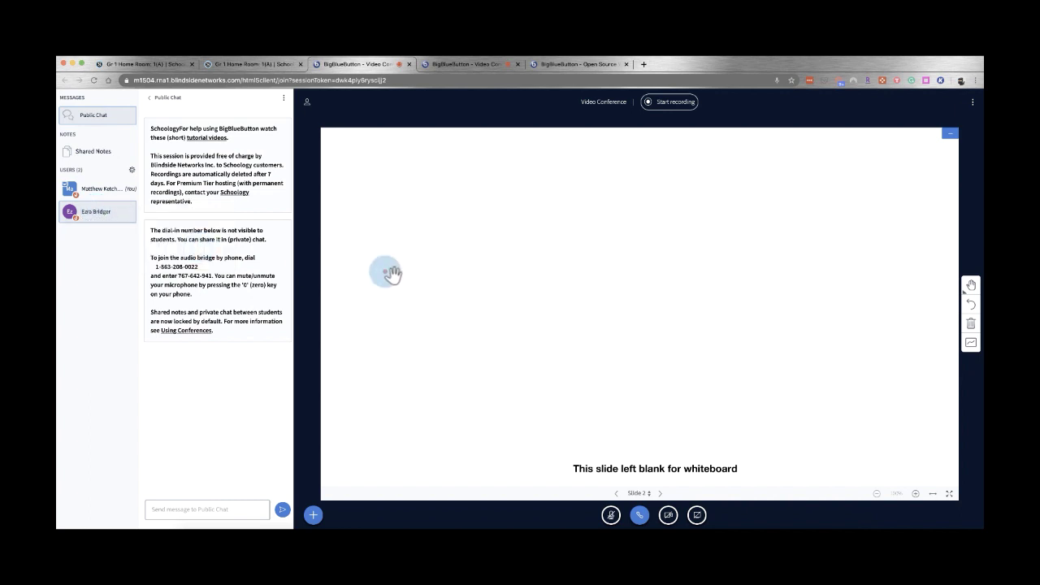
pyautogui.click(446, 62)
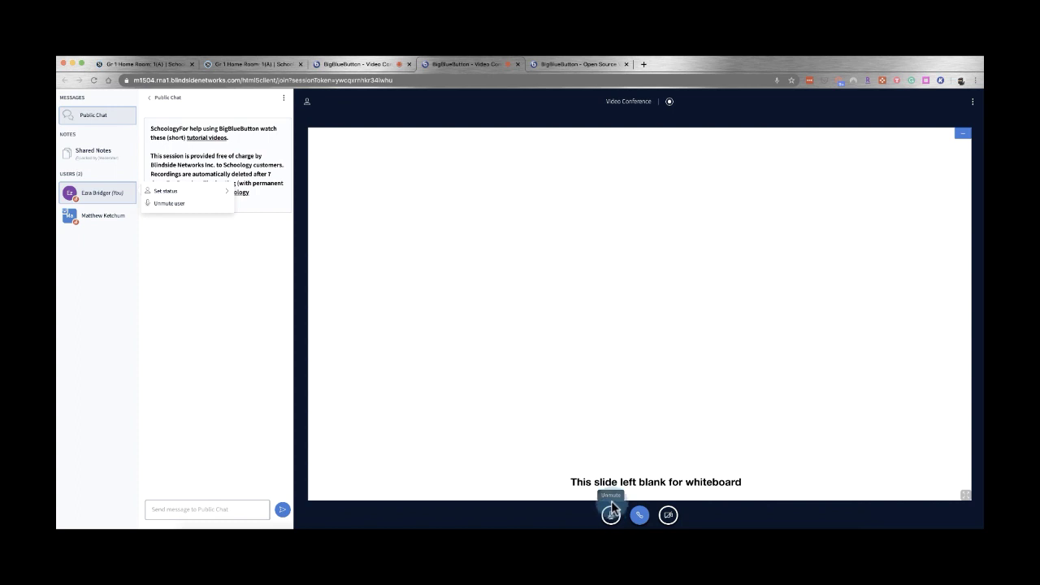
# Return to the teacher's view and lock the student again.
pyautogui.click(334, 65)
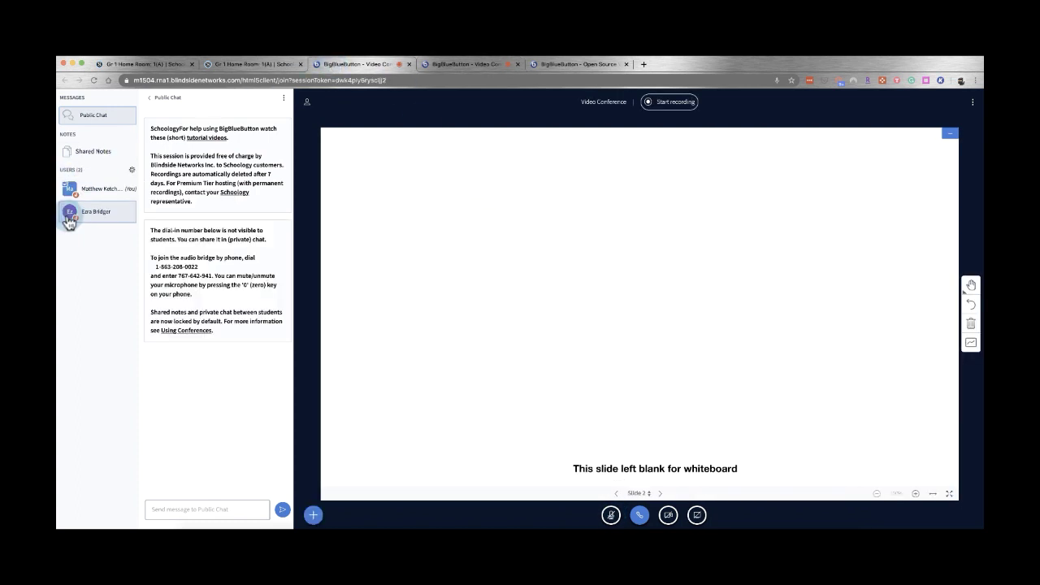
pyautogui.click(92, 215)
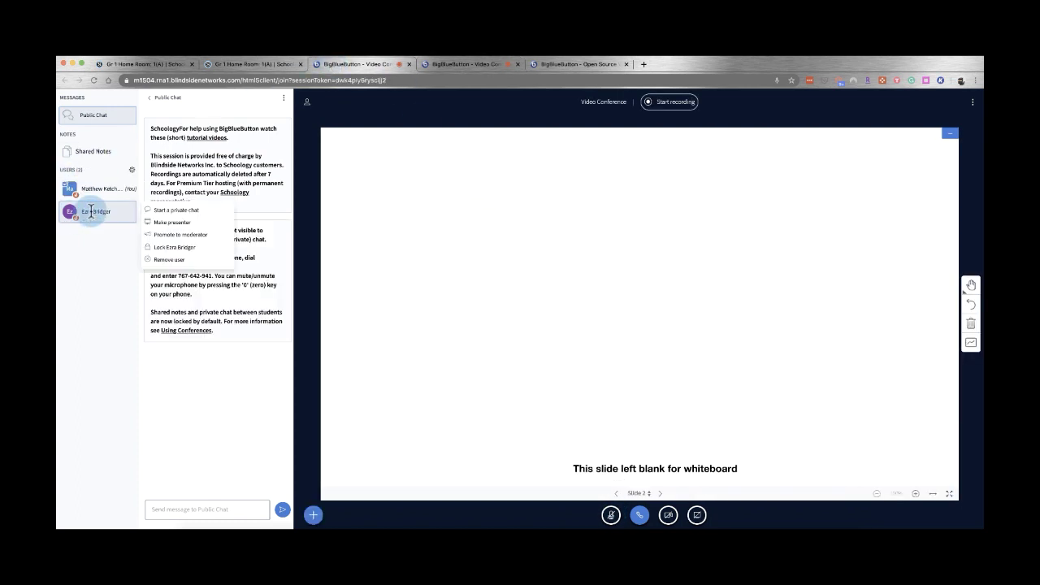
pyautogui.click(203, 246)
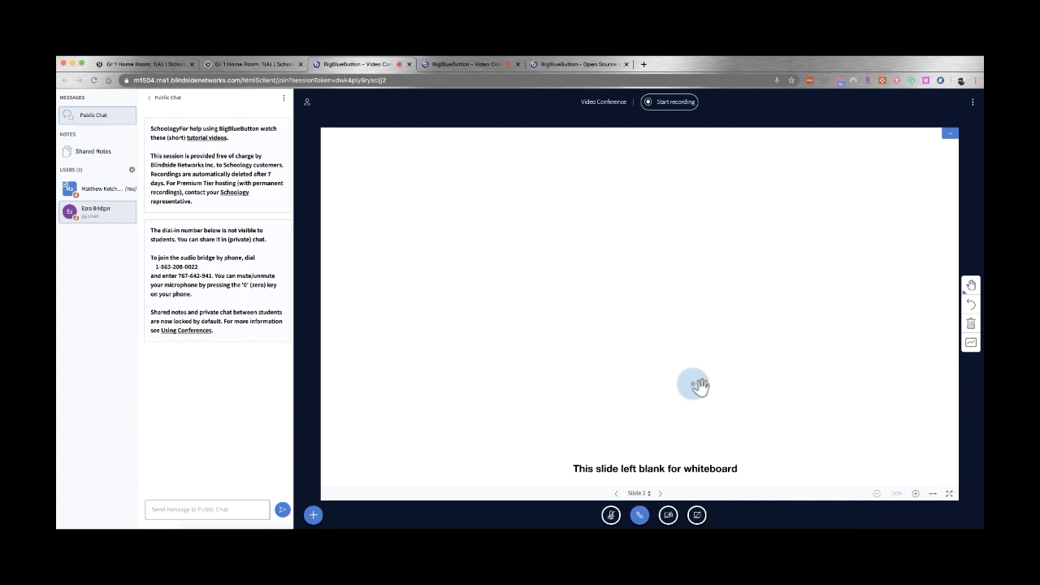
# Review the conference's Application and Data savings settings and close them without saving.
pyautogui.click(973, 103)
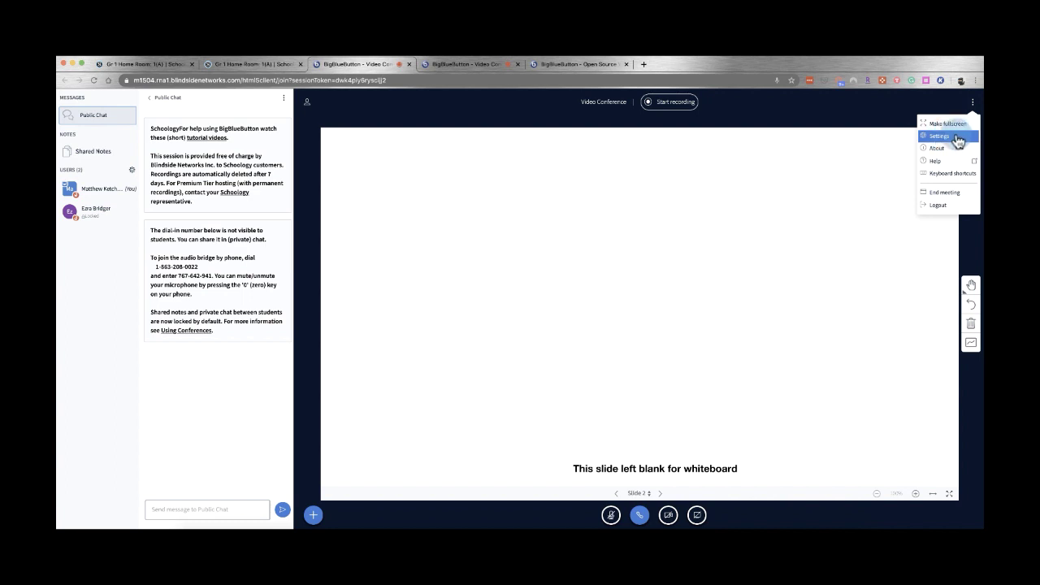
pyautogui.click(951, 139)
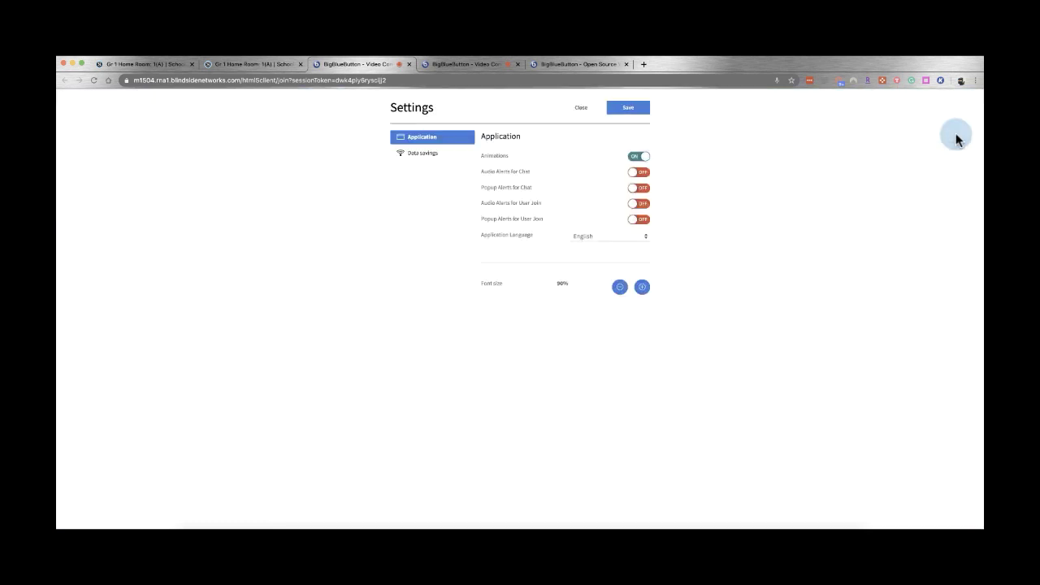
pyautogui.click(424, 156)
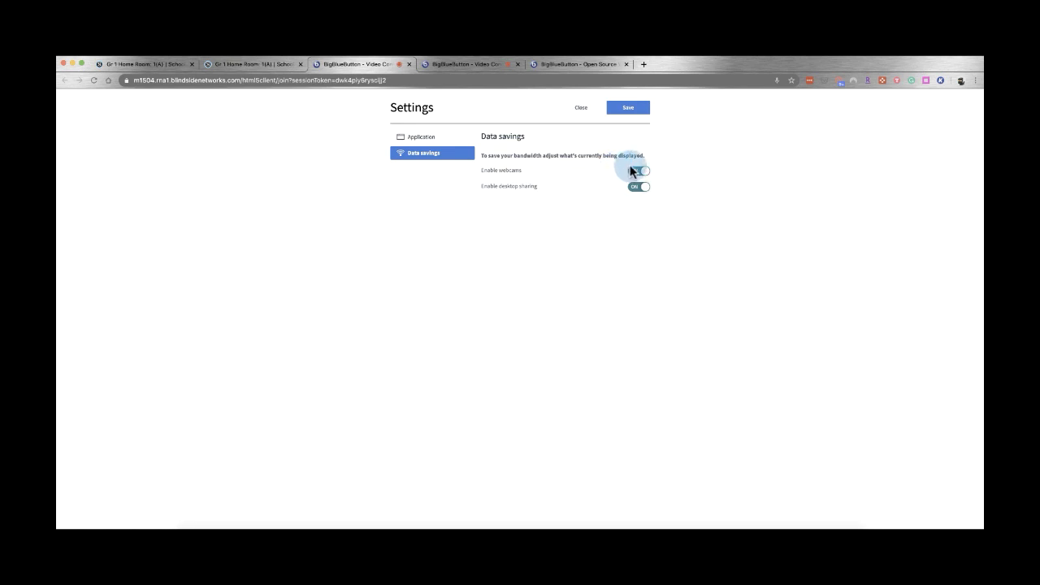
pyautogui.click(580, 108)
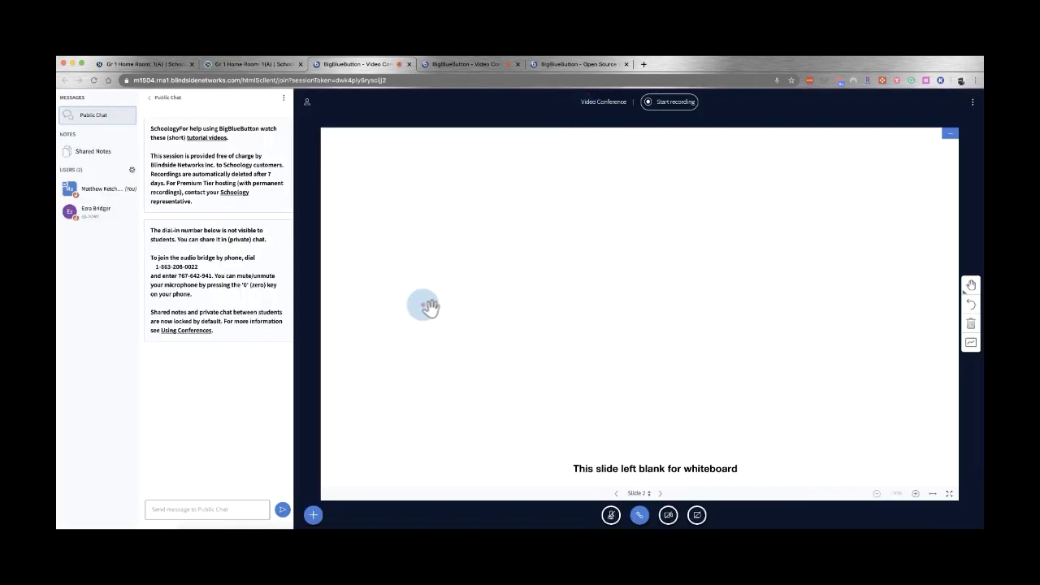
# Look over the session options, including End meeting and Logout, and highlight the dial-in phone number and access code in Public Chat.
pyautogui.click(974, 108)
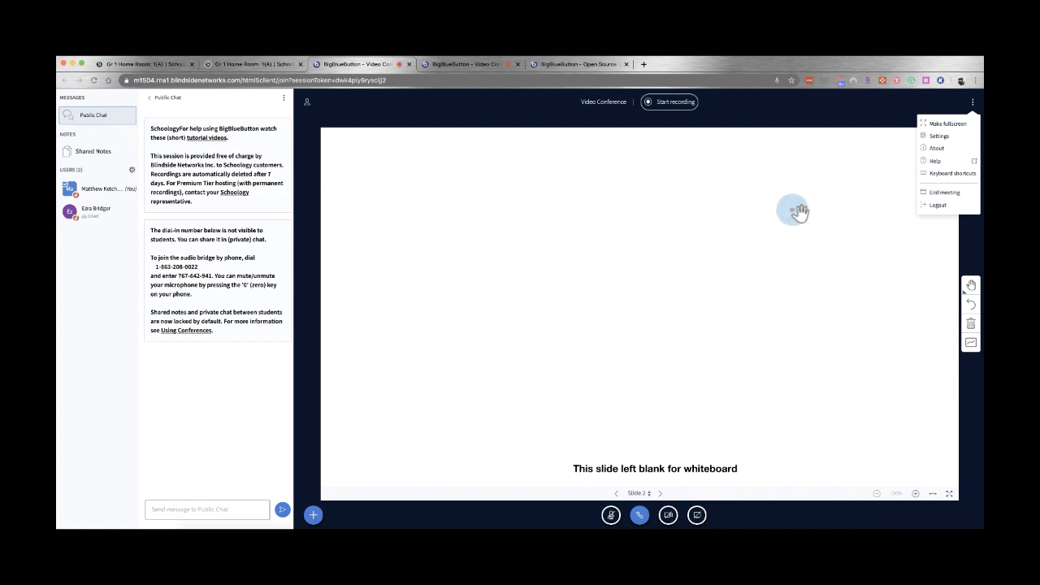
pyautogui.click(218, 256)
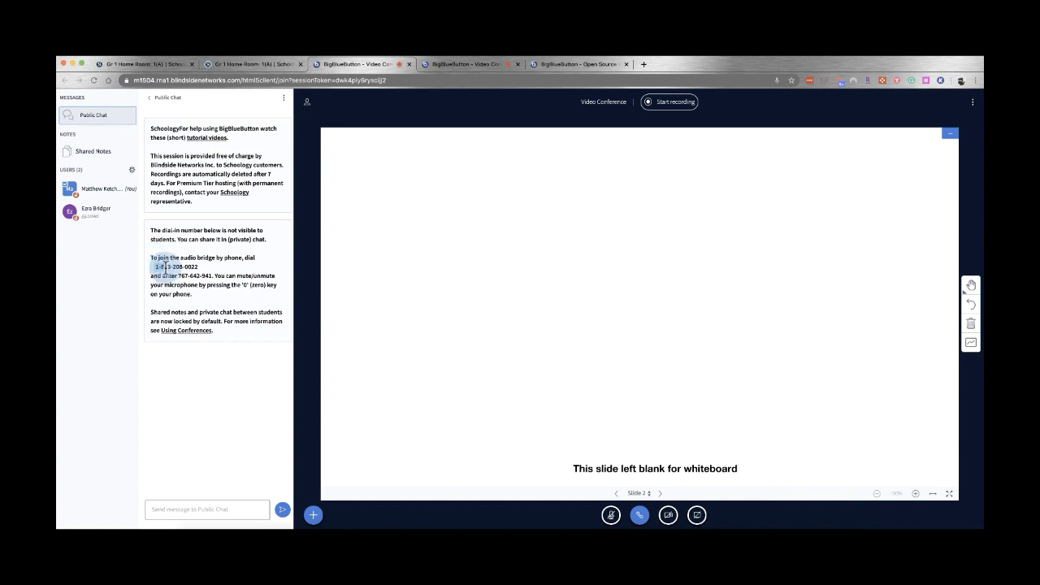
pyautogui.moveTo(153, 266); pyautogui.dragTo(218, 275)
pyautogui.click(212, 277)
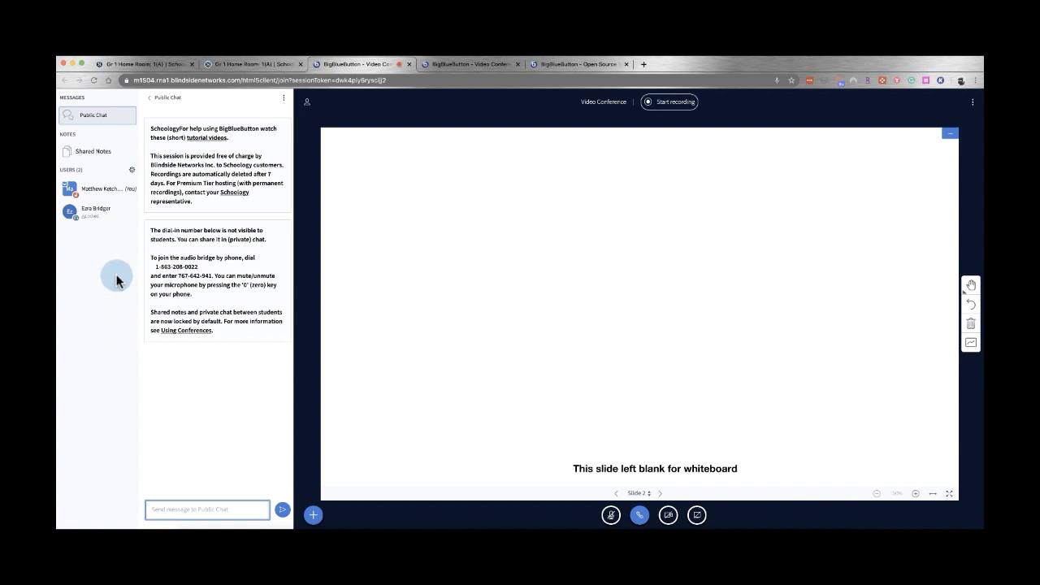
# Create 2 breakout rooms lasting 15 minutes, with the student assigned to Room 1.
pyautogui.click(132, 171)
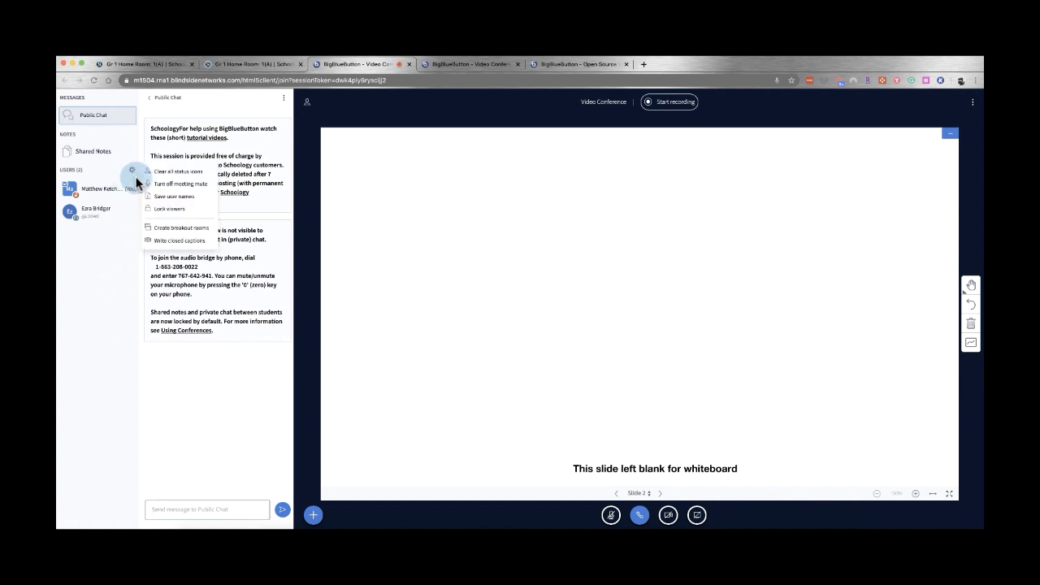
pyautogui.click(210, 229)
pyautogui.click(419, 178)
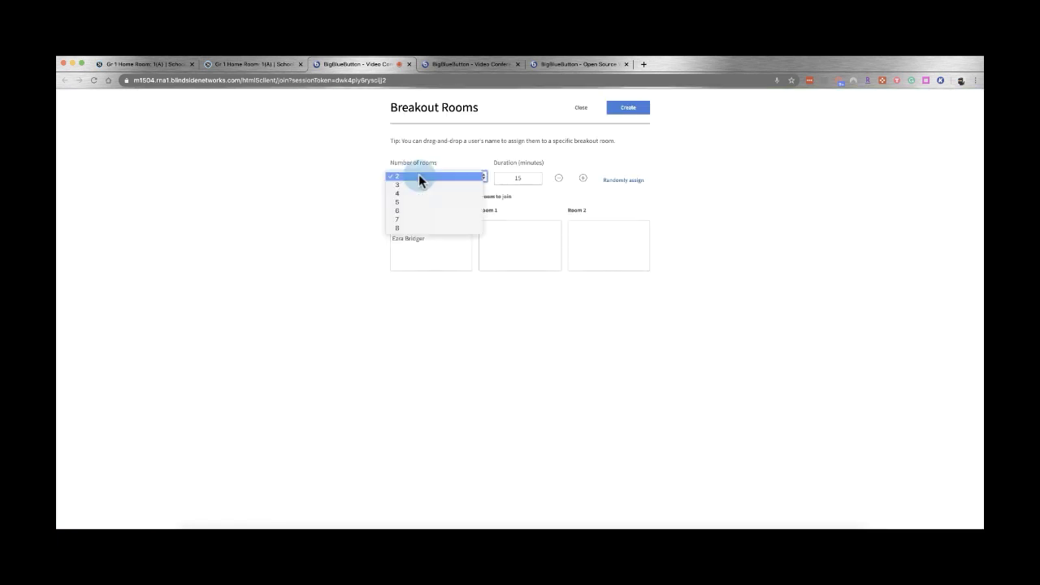
pyautogui.click(419, 176)
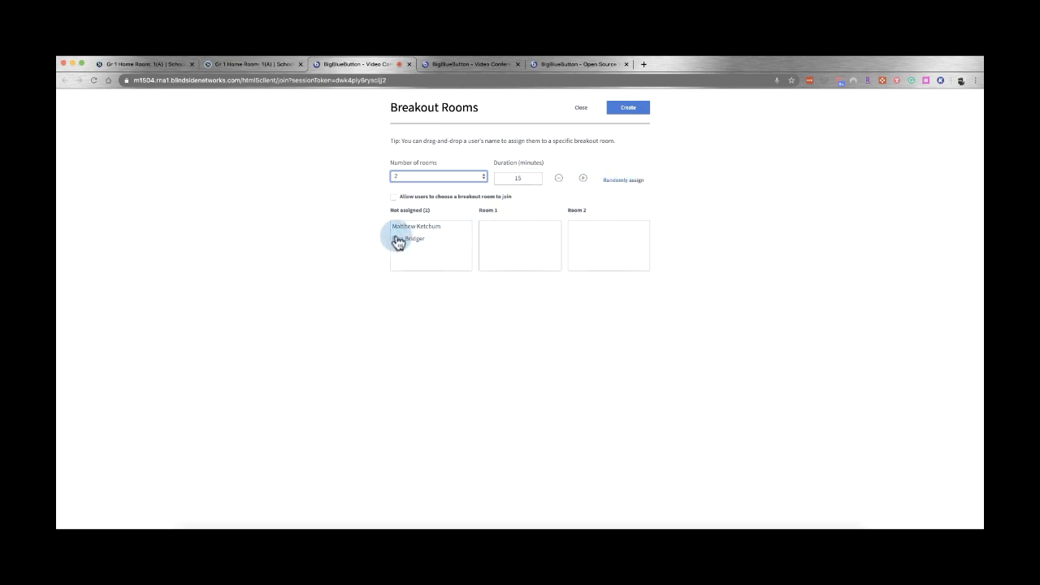
pyautogui.moveTo(401, 242); pyautogui.dragTo(509, 239)
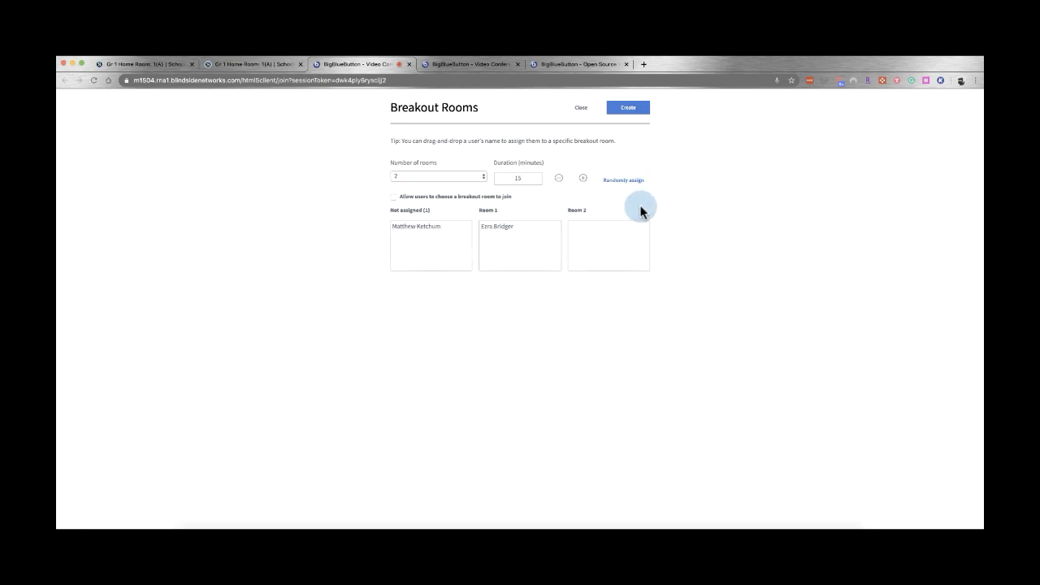
pyautogui.click(633, 108)
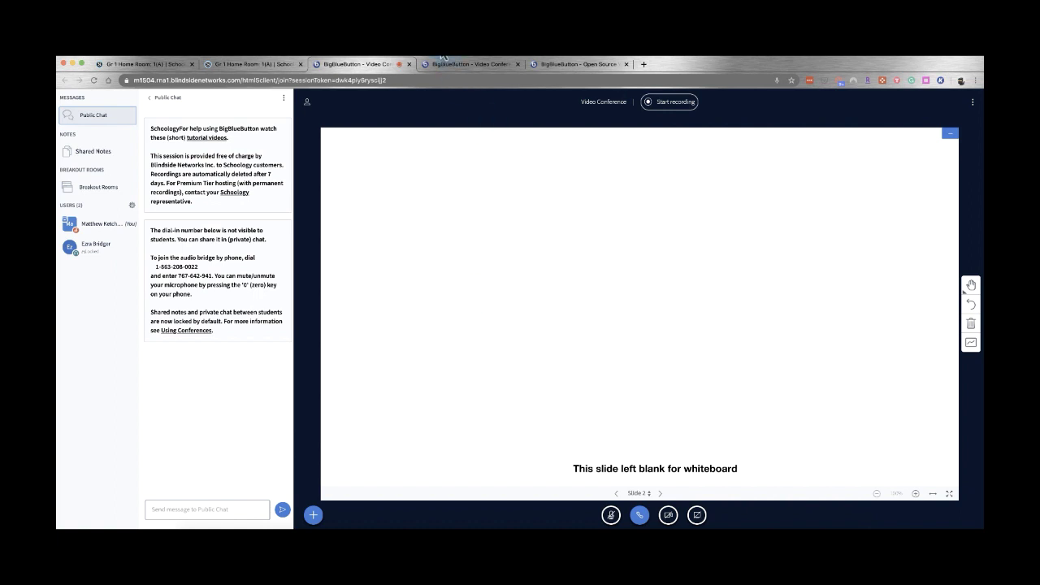
# In the student's view, join the Room 1 breakout session and dismiss the audio choice without joining audio.
pyautogui.click(441, 63)
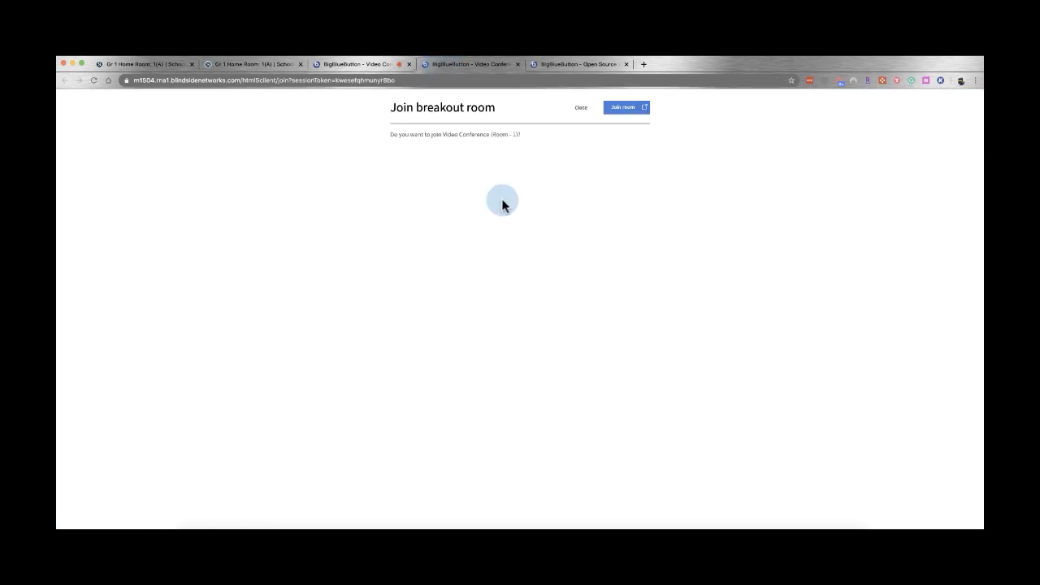
pyautogui.click(622, 108)
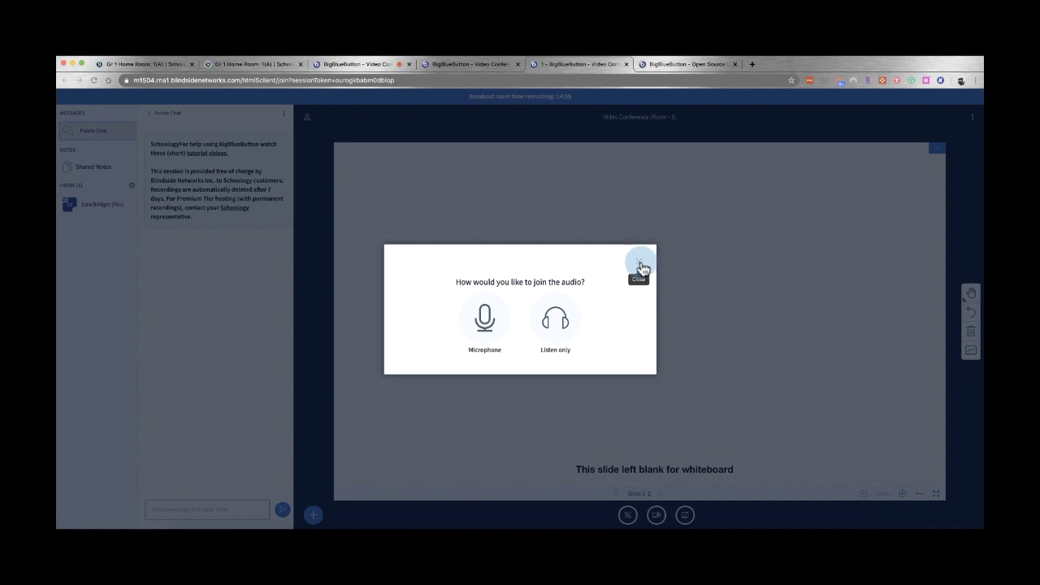
pyautogui.click(638, 260)
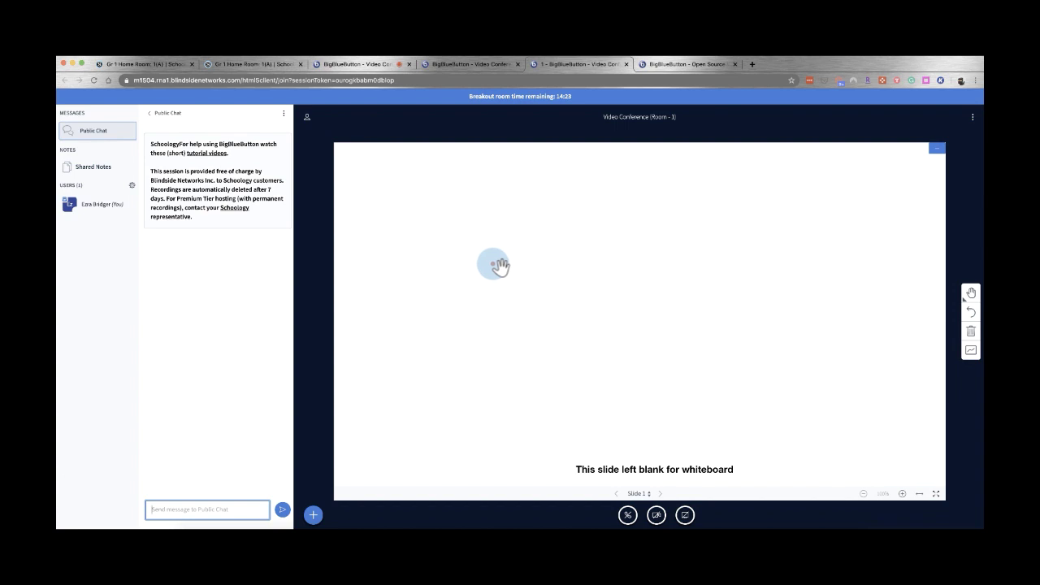
# Check the moderator's breakout room list against the countdown in the student's Room 1 view, and end all breakout rooms.
pyautogui.click(337, 65)
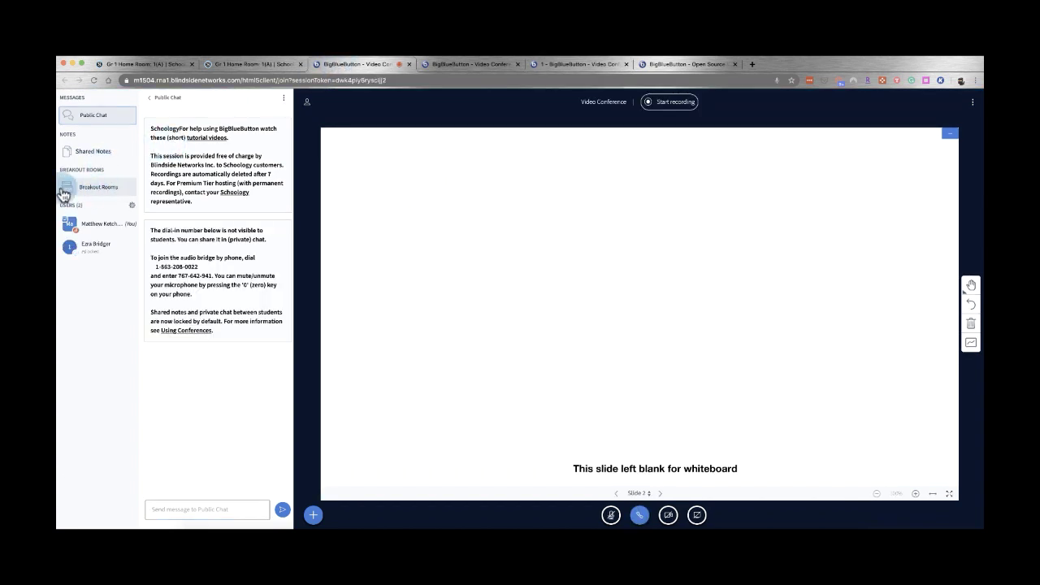
pyautogui.click(85, 189)
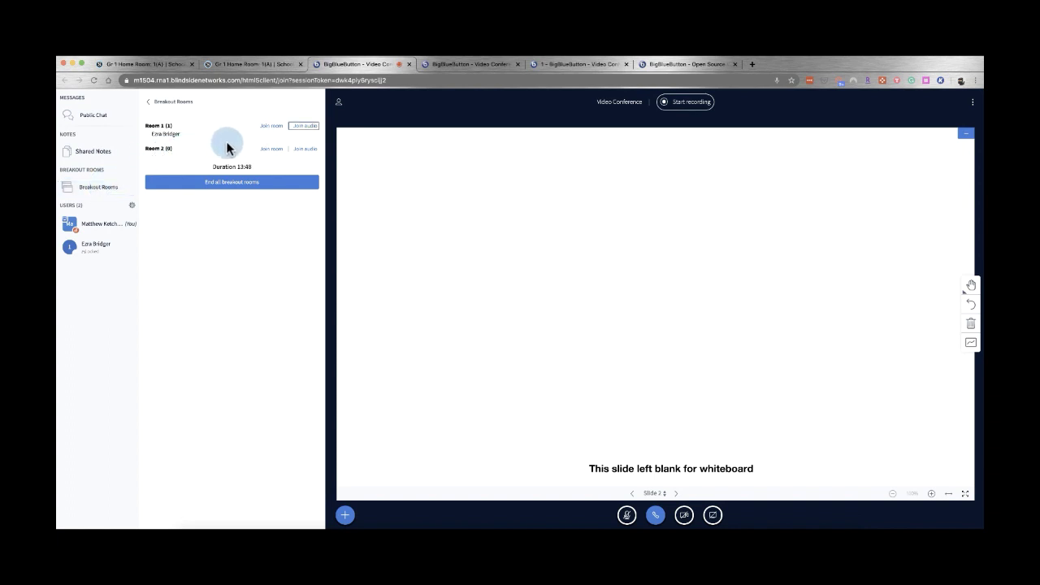
pyautogui.click(561, 63)
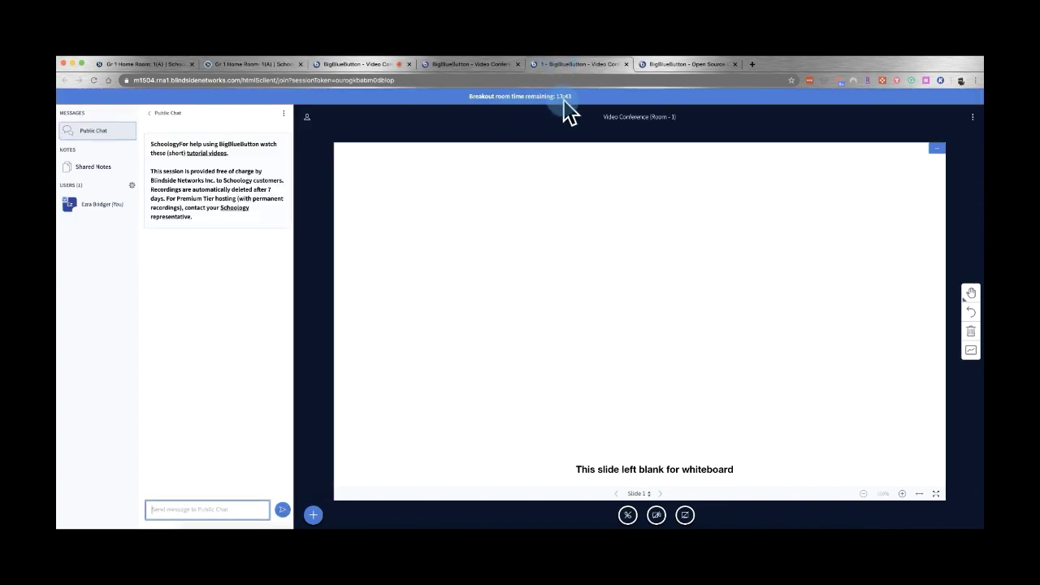
pyautogui.click(377, 65)
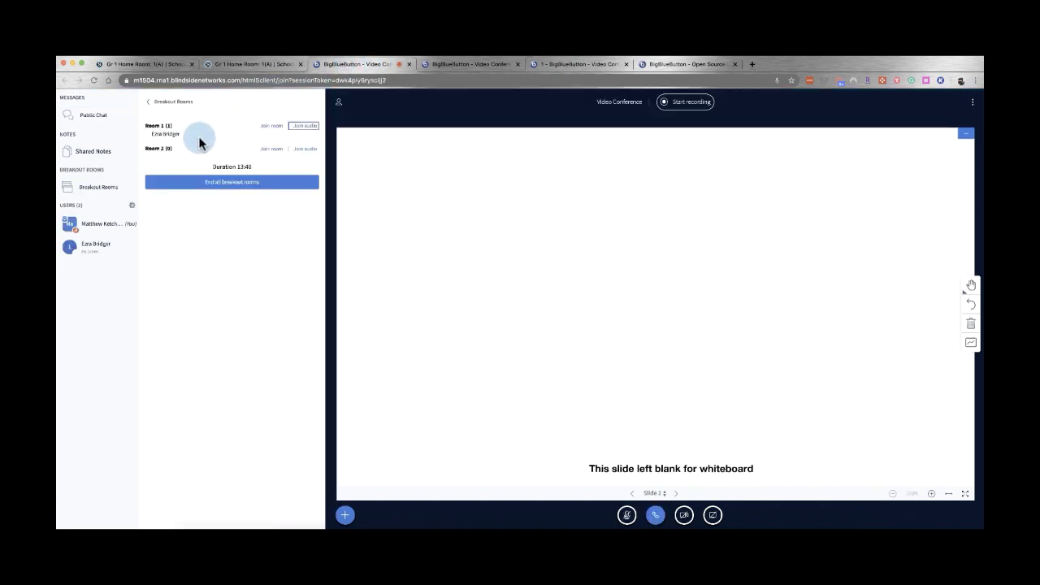
pyautogui.click(205, 184)
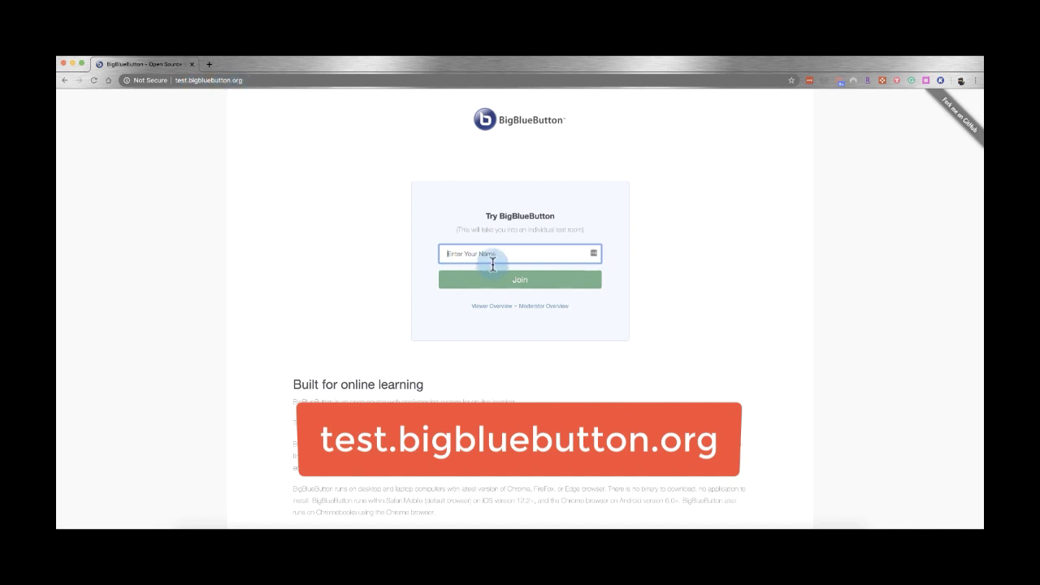
# On test.bigbluebutton.org, enter the participant's first name and join the individual test room.
pyautogui.write('Me')
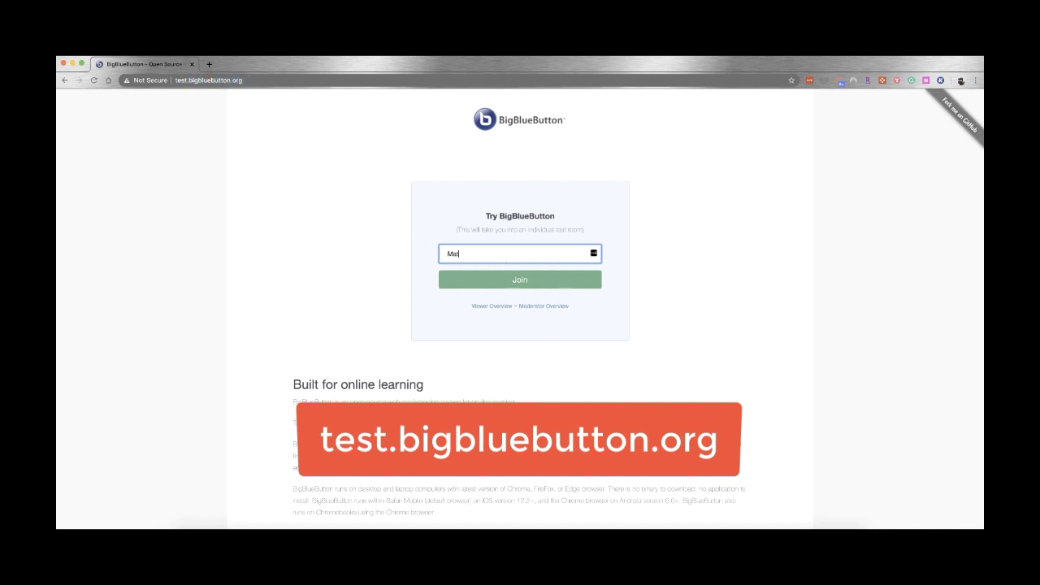
pyautogui.write('tt')
pyautogui.click(496, 279)
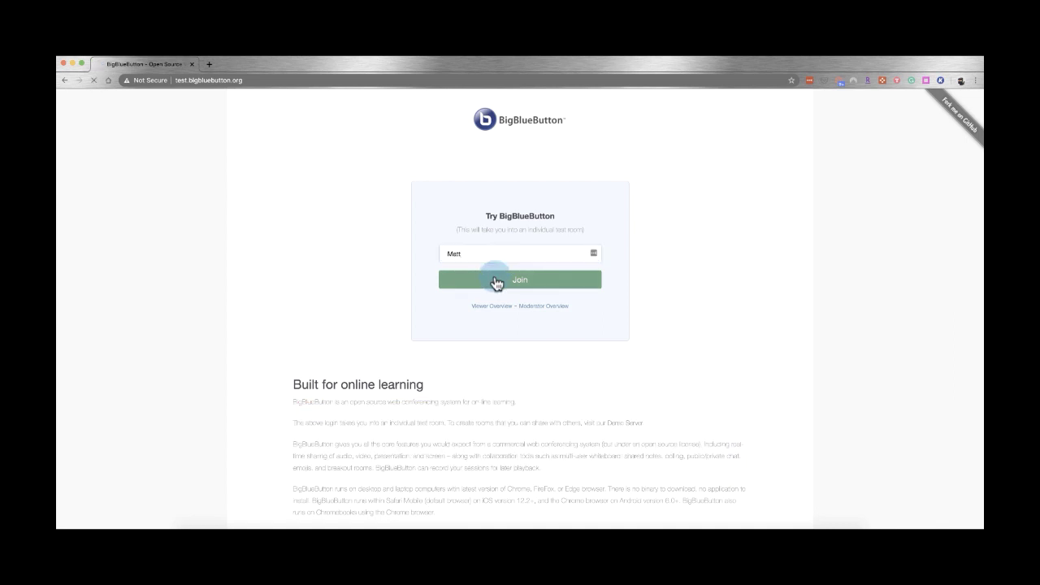